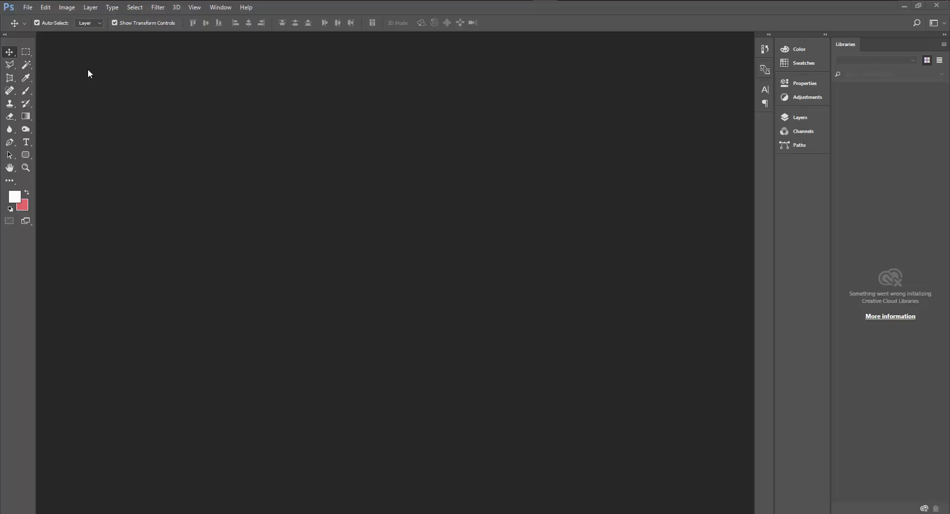
- Start a new document and bring up the 851 x 315 Facebook cover size reference
{"action": "left_click", "coordinate": [28, 7]}
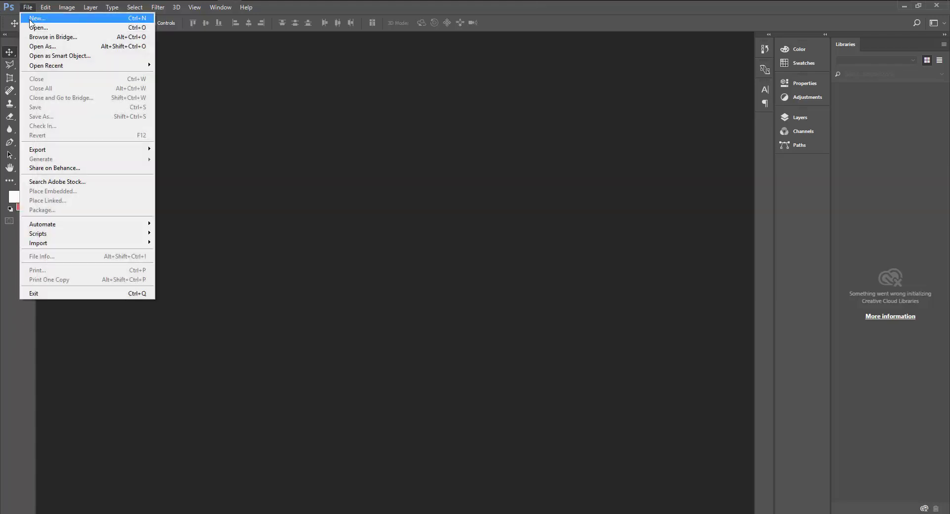
{"action": "left_click", "coordinate": [30, 20]}
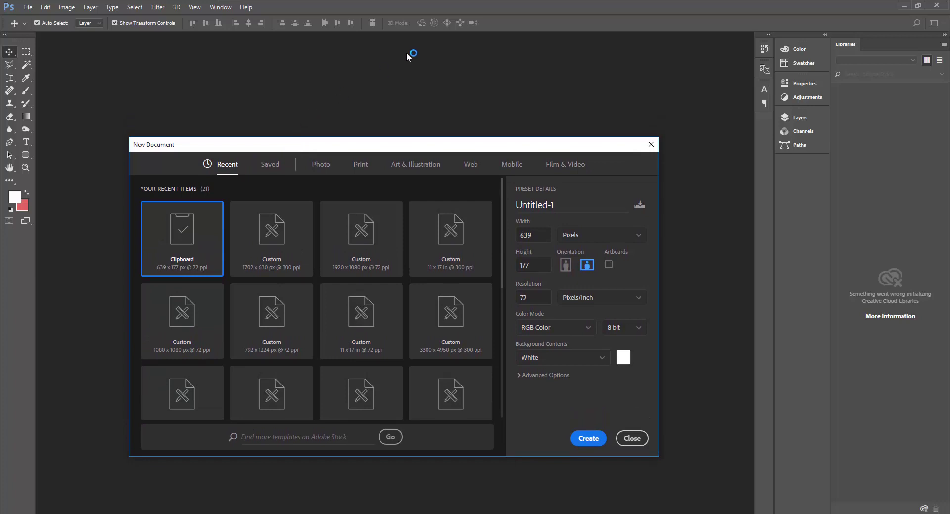
{"action": "key", "text": "alt+Tab"}
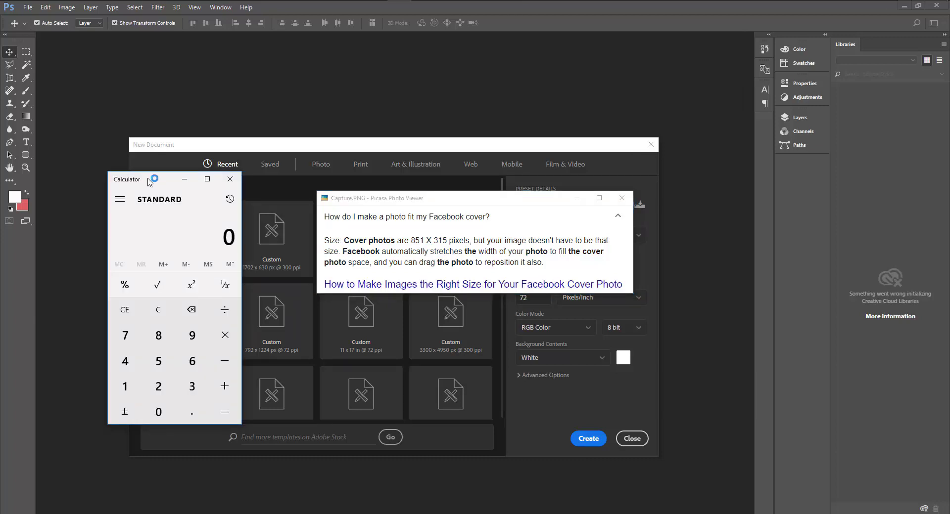
- Double the 851 cover width to 1702 in the calculator
{"action": "left_click_drag", "start_coordinate": [151, 181], "coordinate": [185, 123]}
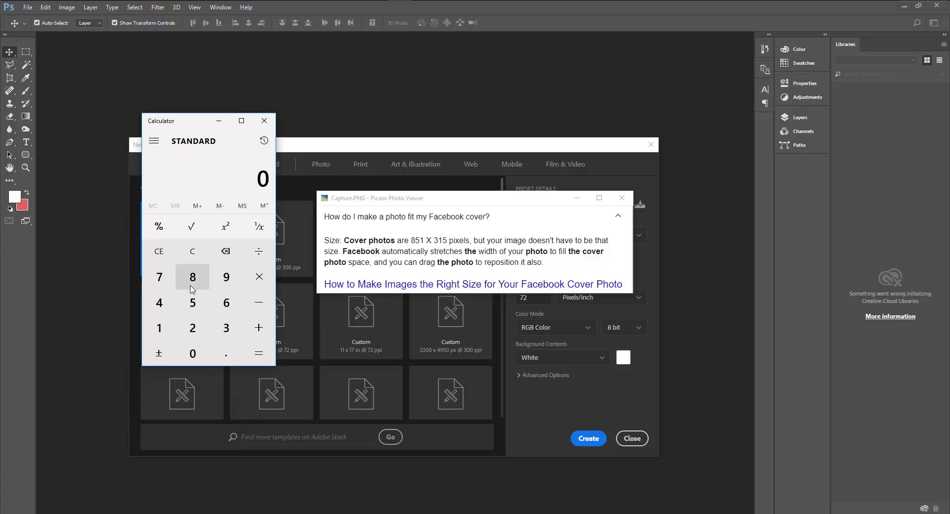
{"action": "left_click", "coordinate": [192, 277]}
{"action": "left_click", "coordinate": [192, 302]}
{"action": "left_click", "coordinate": [159, 328]}
{"action": "left_click", "coordinate": [256, 284]}
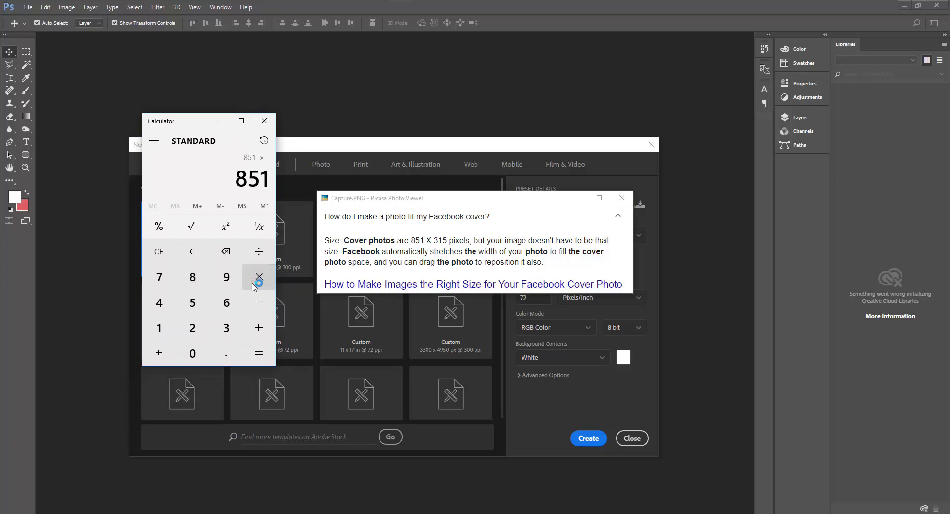
{"action": "left_click", "coordinate": [193, 328]}
{"action": "left_click", "coordinate": [269, 359]}
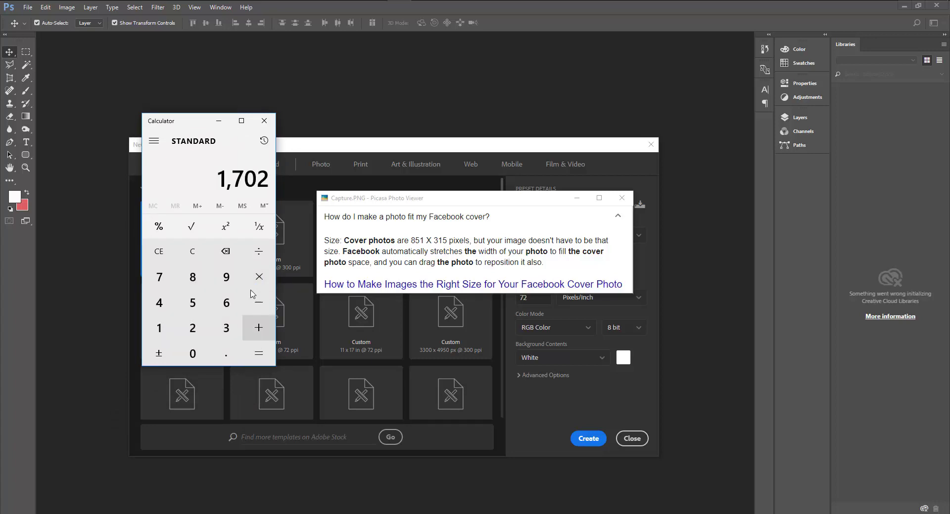
- Create the document at width 1702, height 630 and 300 ppi resolution
{"action": "left_click", "coordinate": [403, 144]}
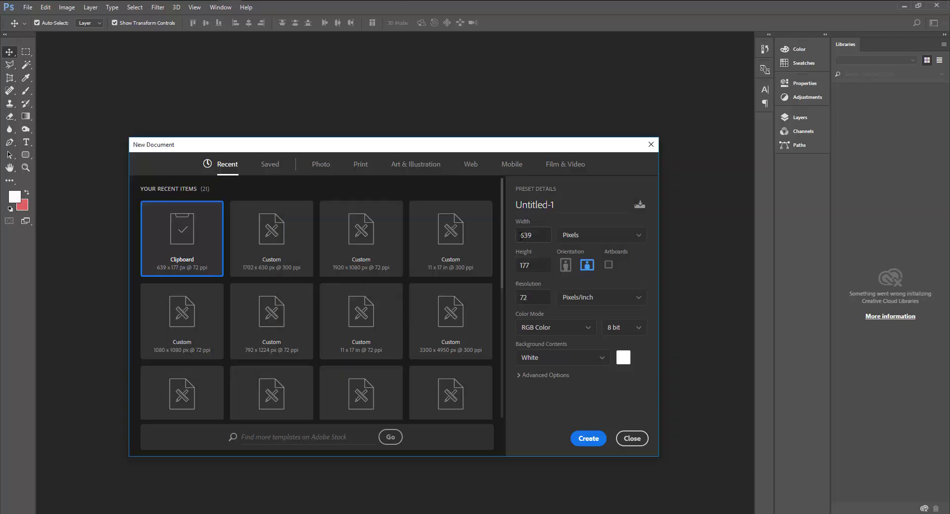
{"action": "double_click", "coordinate": [538, 237]}
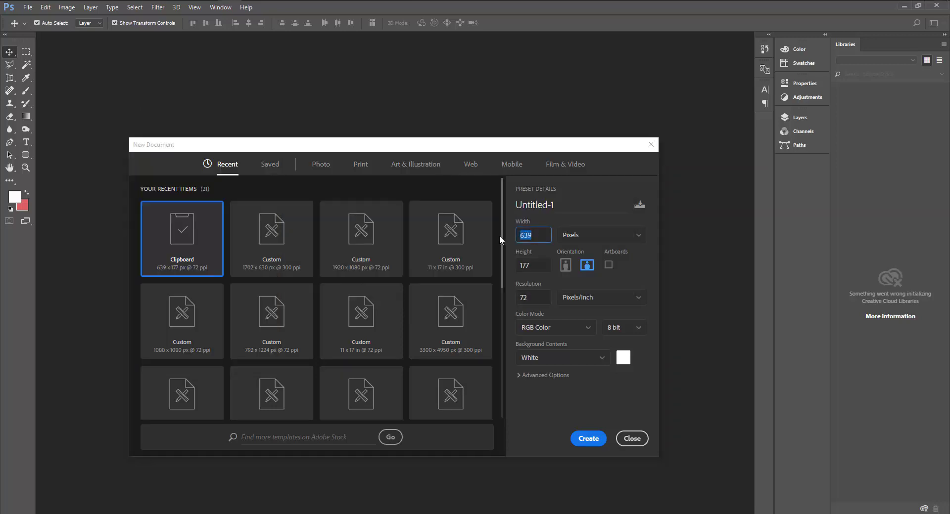
{"action": "type", "text": "1702"}
{"action": "key", "text": "alt+Tab"}
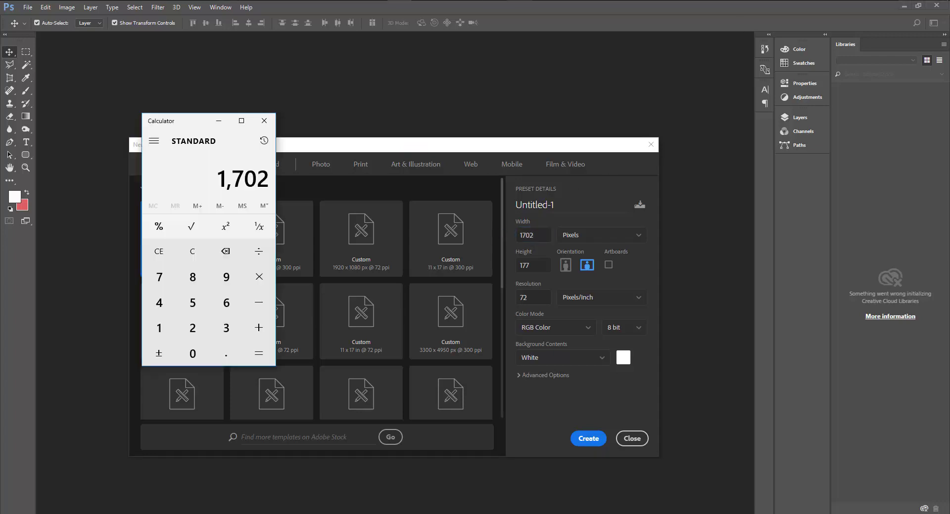
{"action": "key", "text": "alt+Tab"}
{"action": "key", "text": "Tab"}
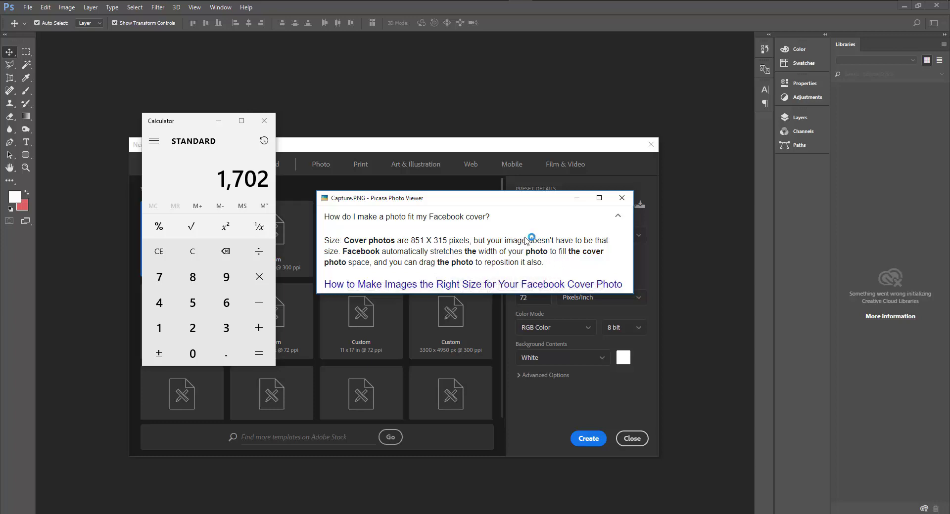
{"action": "left_click", "coordinate": [576, 197]}
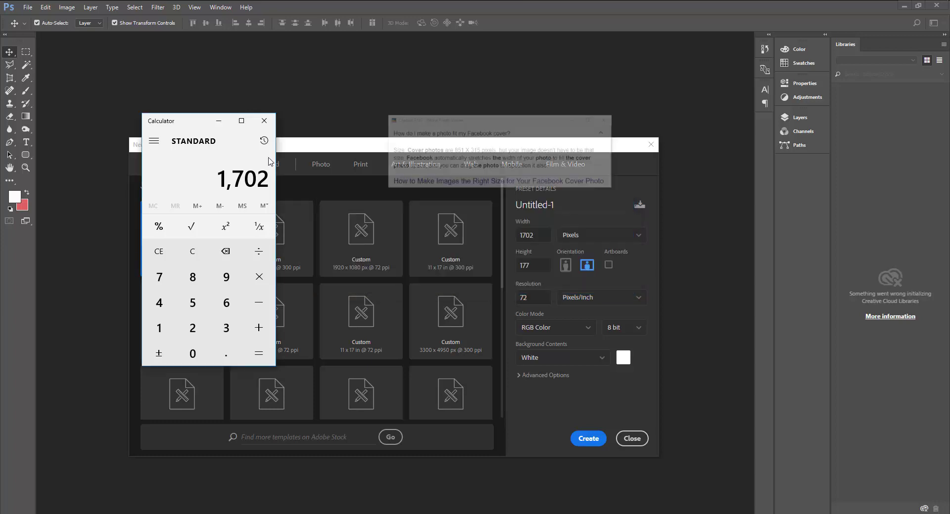
{"action": "left_click", "coordinate": [218, 124]}
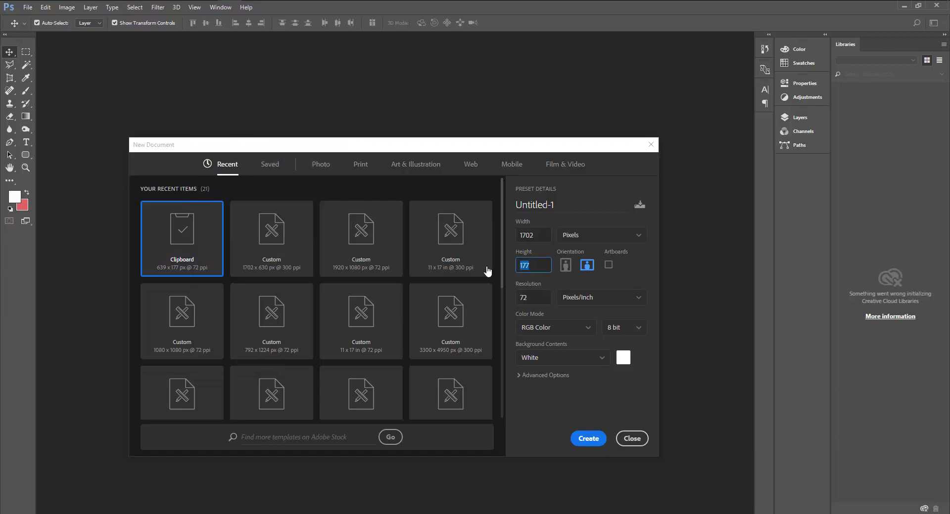
{"action": "type", "text": "6"}
{"action": "type", "text": "30"}
{"action": "key", "text": "Tab"}
{"action": "type", "text": "300"}
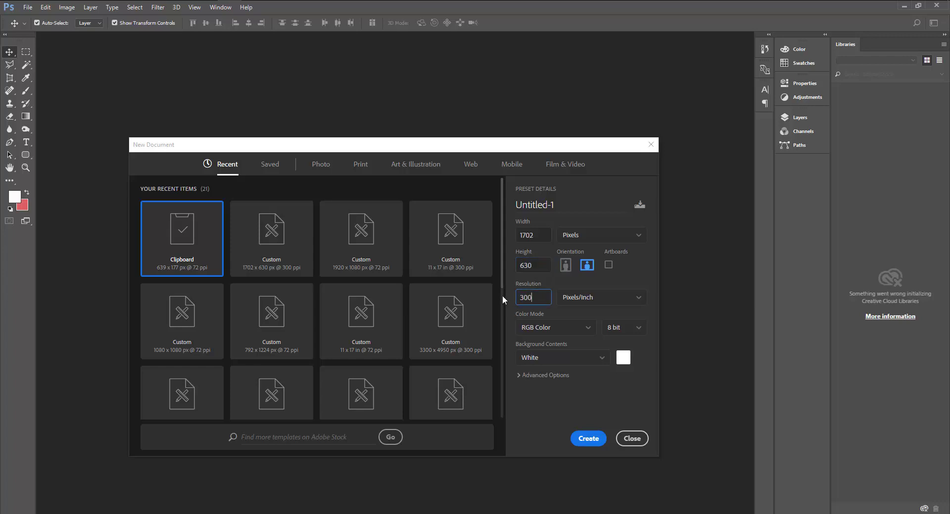
{"action": "left_click", "coordinate": [588, 439]}
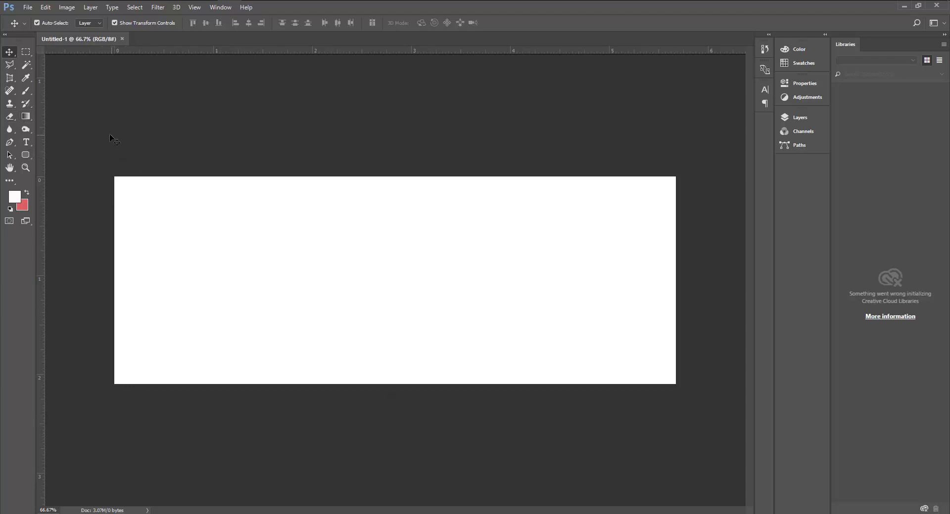
- Show the Place Embedded file browser with extra large icons for the splatter shapes
{"action": "left_click", "coordinate": [28, 8]}
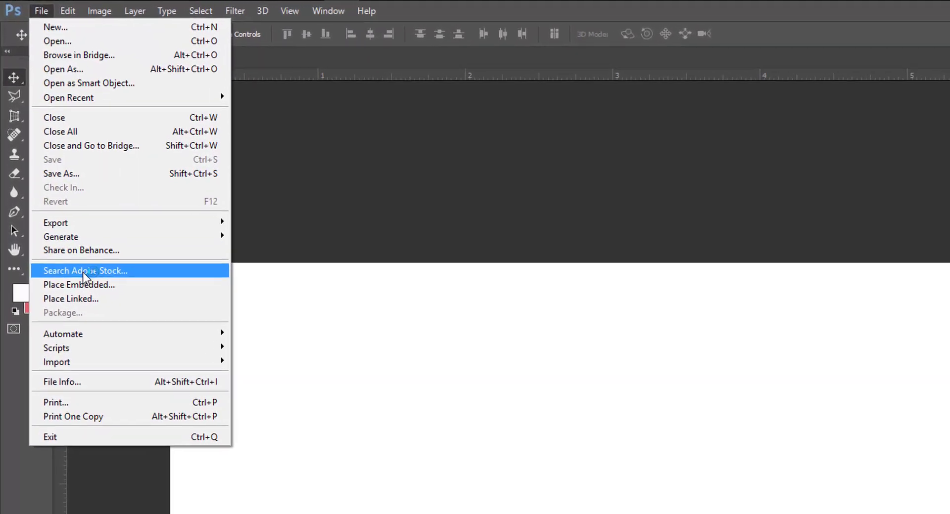
{"action": "left_click", "coordinate": [86, 285]}
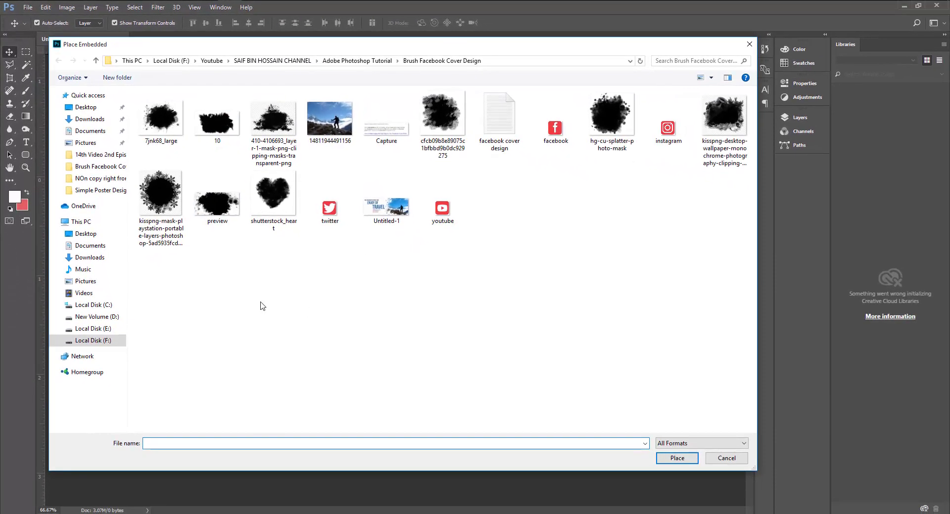
{"action": "right_click", "coordinate": [263, 303]}
{"action": "left_click", "coordinate": [396, 310]}
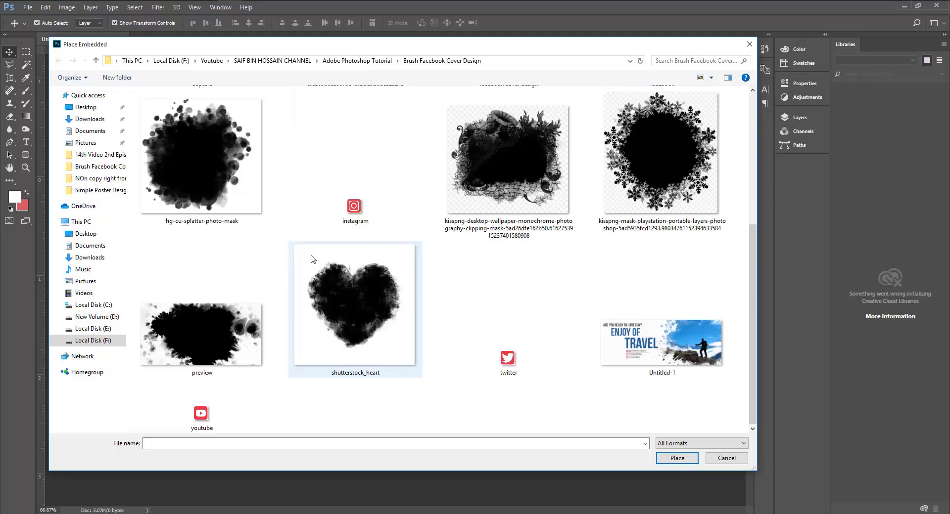
{"action": "scroll", "coordinate": [316, 264], "scroll_direction": "down", "scroll_amount": 5}
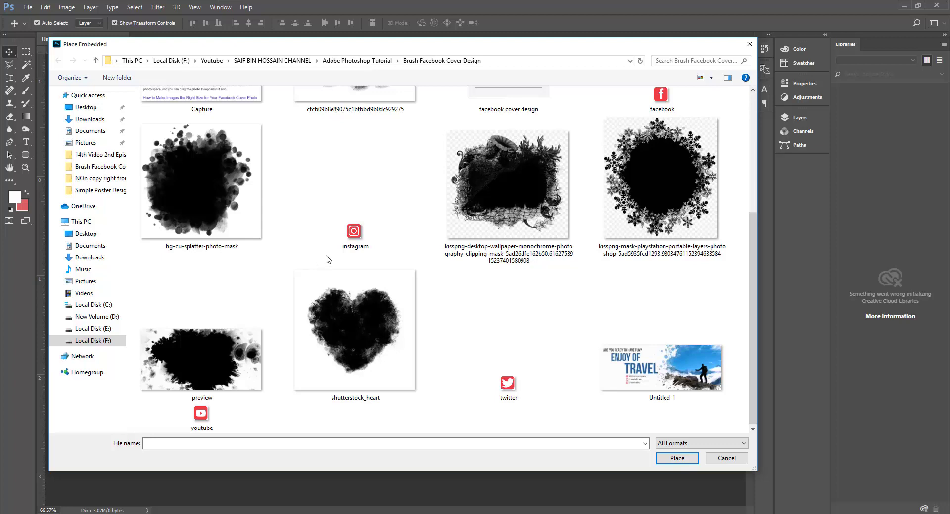
{"action": "scroll", "coordinate": [334, 260], "scroll_direction": "up", "scroll_amount": 5}
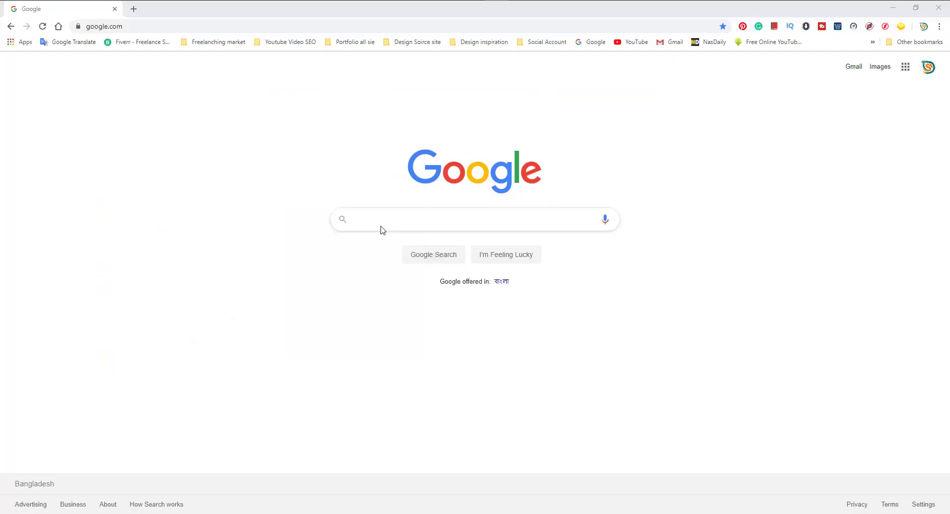
- Search the web for 'brush shape' images and browse the results
{"action": "left_click", "coordinate": [378, 225]}
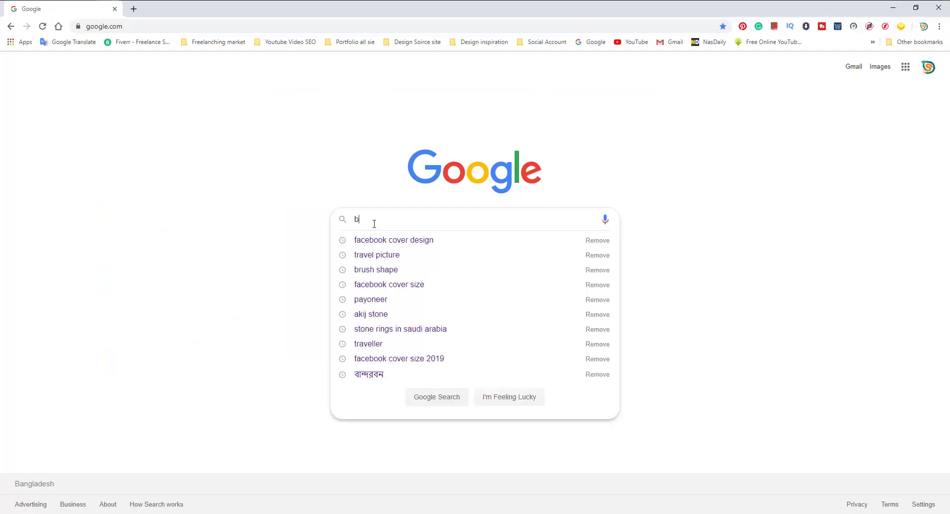
{"action": "type", "text": "brush shape"}
{"action": "key", "text": "Return"}
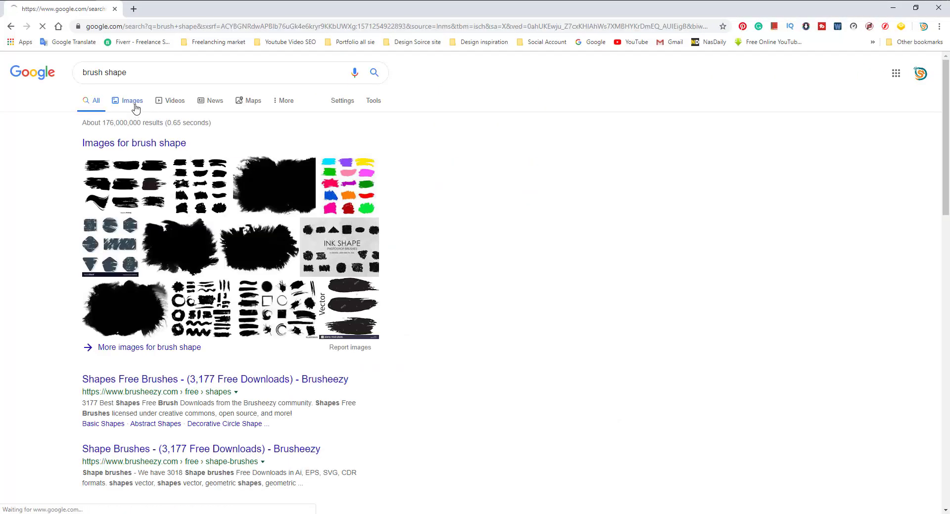
{"action": "left_click", "coordinate": [129, 99]}
{"action": "scroll", "coordinate": [193, 174], "scroll_direction": "down", "scroll_amount": 2}
{"action": "scroll", "coordinate": [193, 175], "scroll_direction": "up", "scroll_amount": 2}
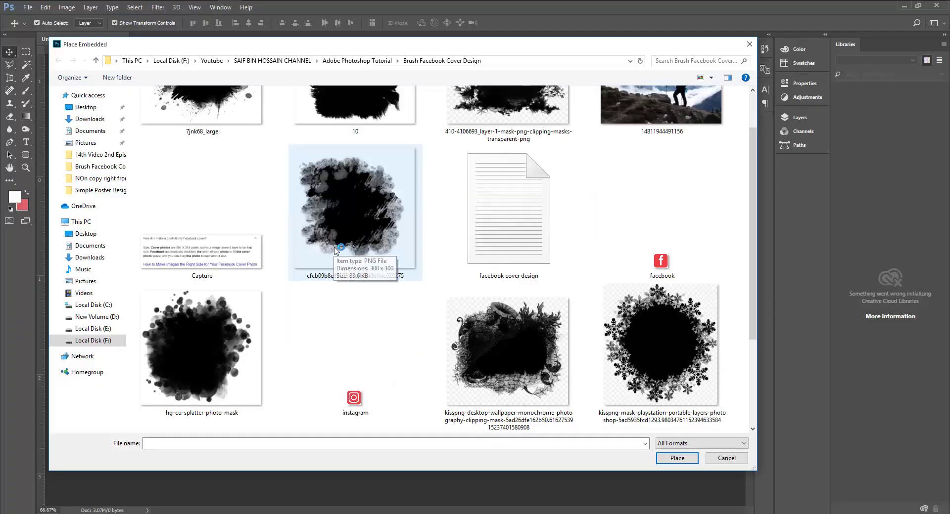
{"action": "scroll", "coordinate": [335, 251], "scroll_direction": "up", "scroll_amount": 2}
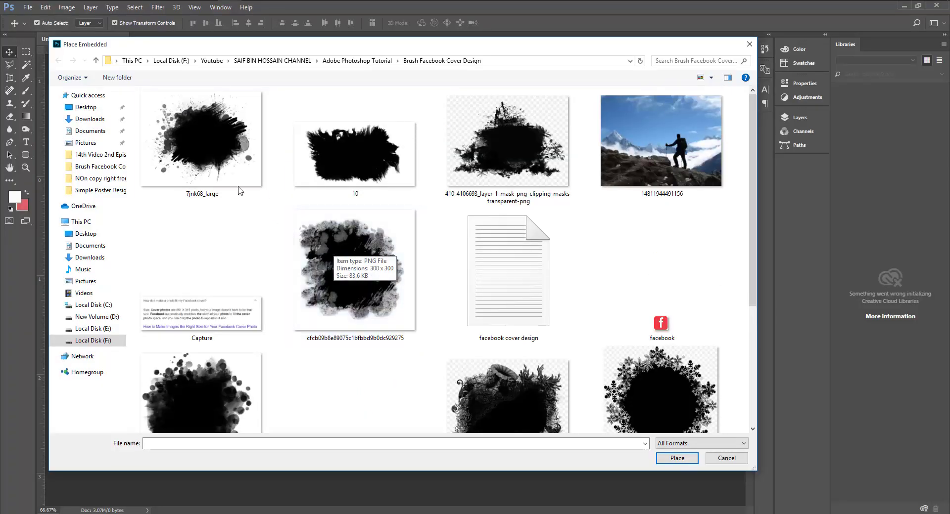
{"action": "mouse_move", "coordinate": [201, 141]}
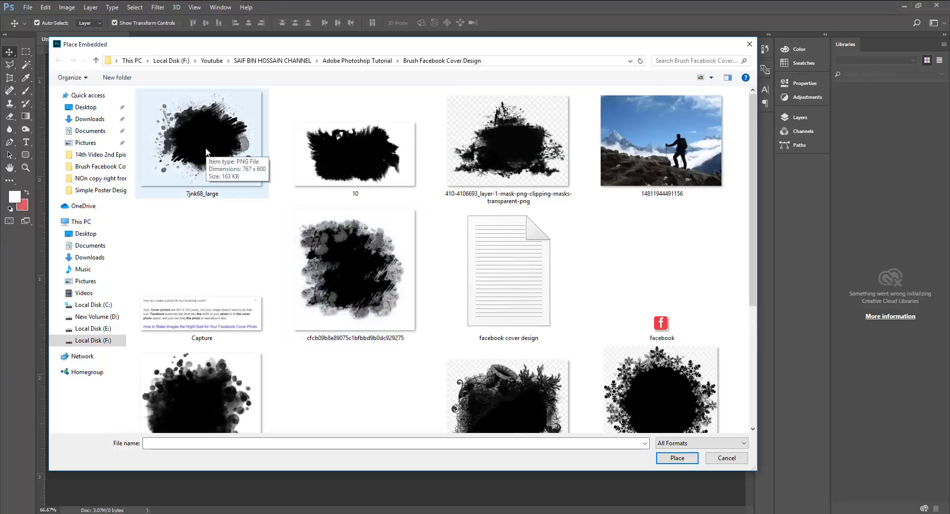
- Place the 7jnk68_large splatter, enlarge it proportionally and position it over the right half
{"action": "double_click", "coordinate": [206, 151]}
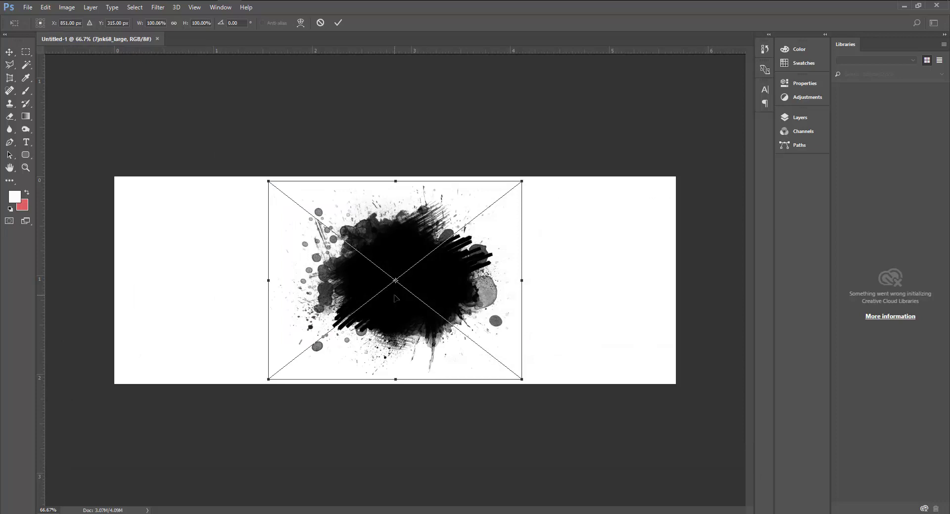
{"action": "key", "text": "alt+shift"}
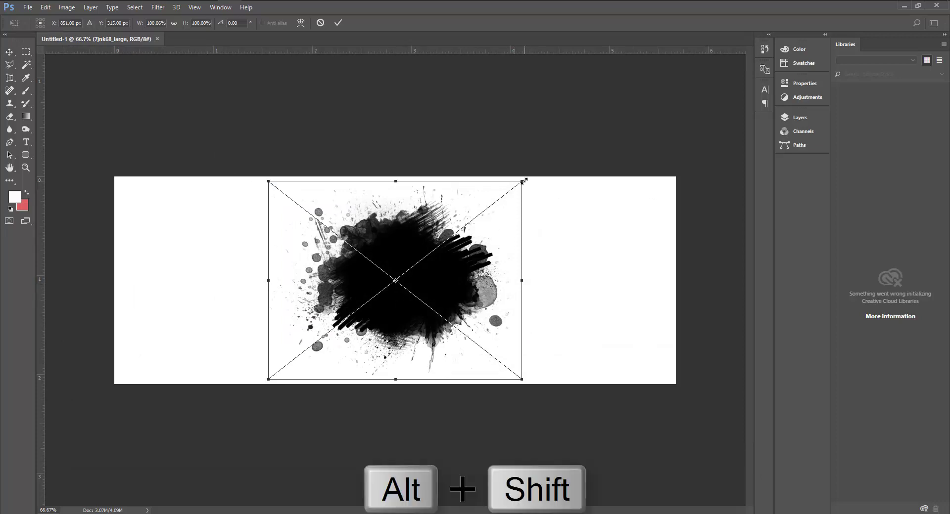
{"action": "left_click_drag", "start_coordinate": [523, 182], "coordinate": [584, 122]}
{"action": "left_click_drag", "start_coordinate": [582, 277], "coordinate": [625, 293]}
{"action": "mouse_move", "coordinate": [388, 128]}
{"action": "left_mouse_down"}
{"action": "mouse_move", "coordinate": [354, 118]}
{"action": "mouse_move", "coordinate": [323, 88]}
{"action": "mouse_move", "coordinate": [337, 95]}
{"action": "left_mouse_up"}
{"action": "mouse_move", "coordinate": [577, 225]}
{"action": "left_mouse_down"}
{"action": "mouse_move", "coordinate": [565, 197]}
{"action": "mouse_move", "coordinate": [574, 202]}
{"action": "mouse_move", "coordinate": [567, 209]}
{"action": "left_mouse_up"}
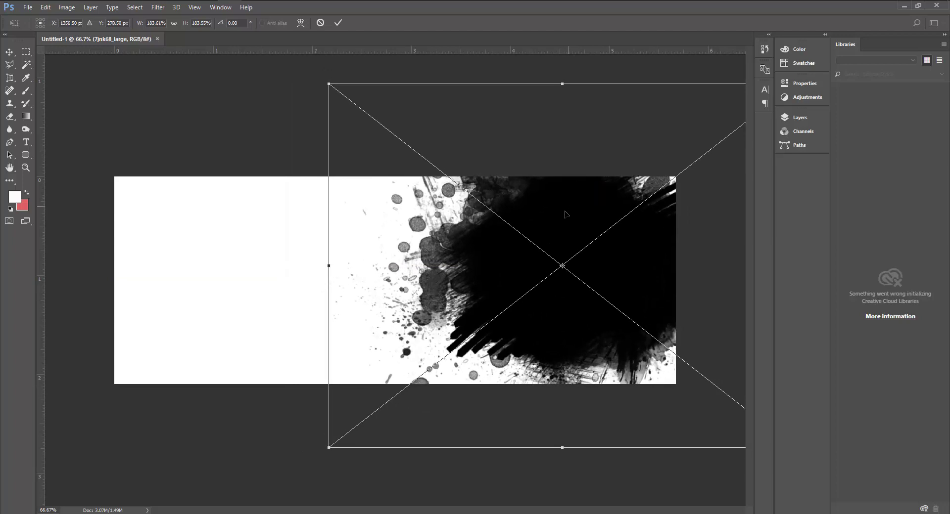
{"action": "key", "text": "Return"}
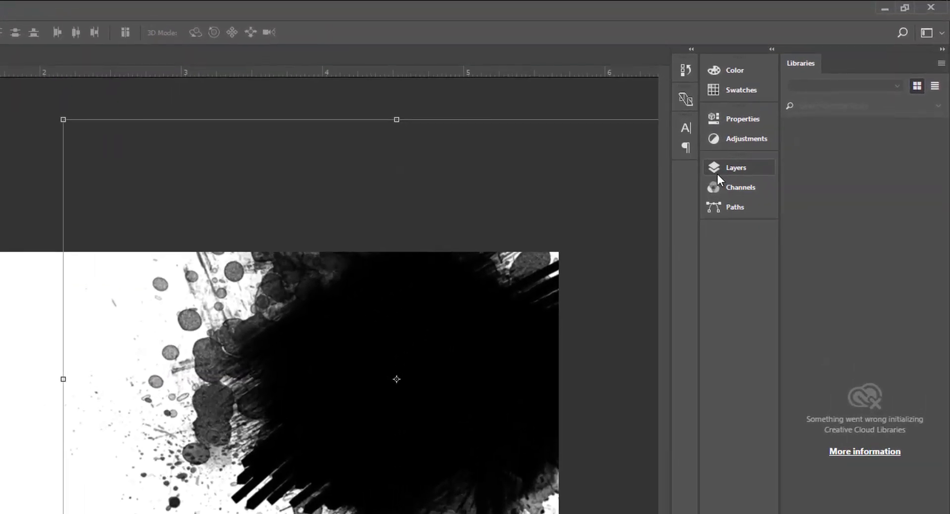
{"action": "left_click", "coordinate": [786, 118]}
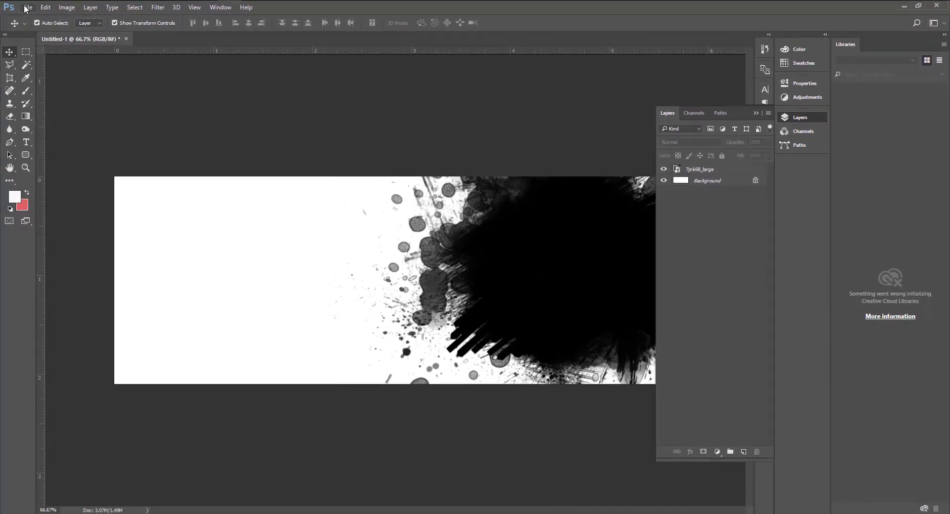
{"action": "left_click", "coordinate": [27, 7]}
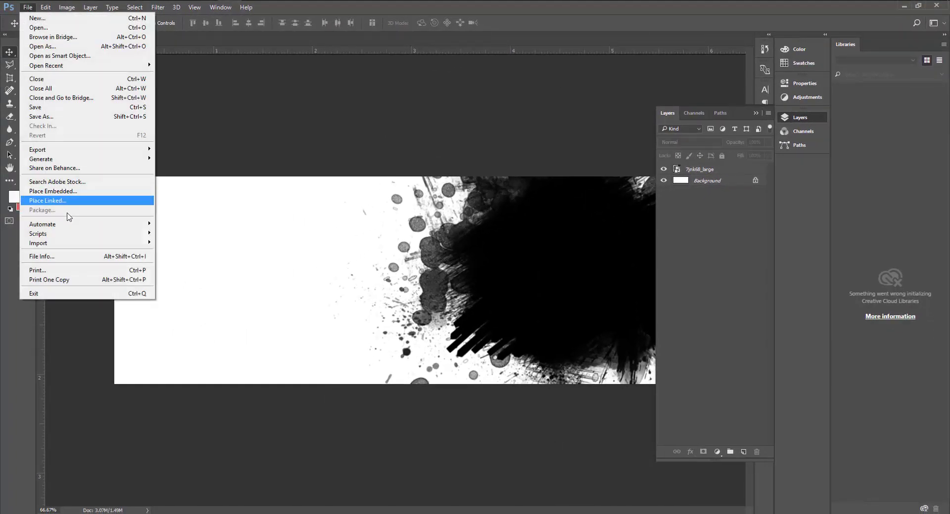
{"action": "left_click", "coordinate": [70, 191]}
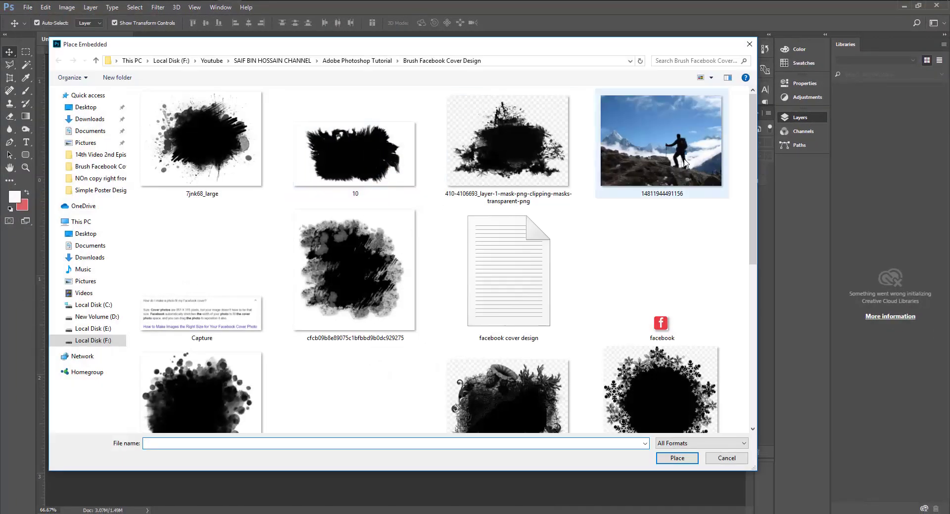
{"action": "mouse_move", "coordinate": [661, 144]}
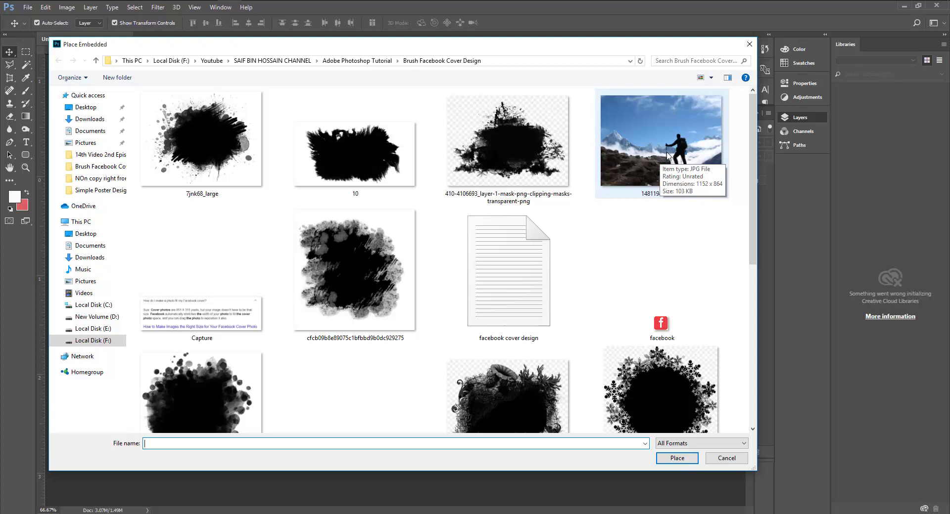
{"action": "left_click", "coordinate": [663, 151]}
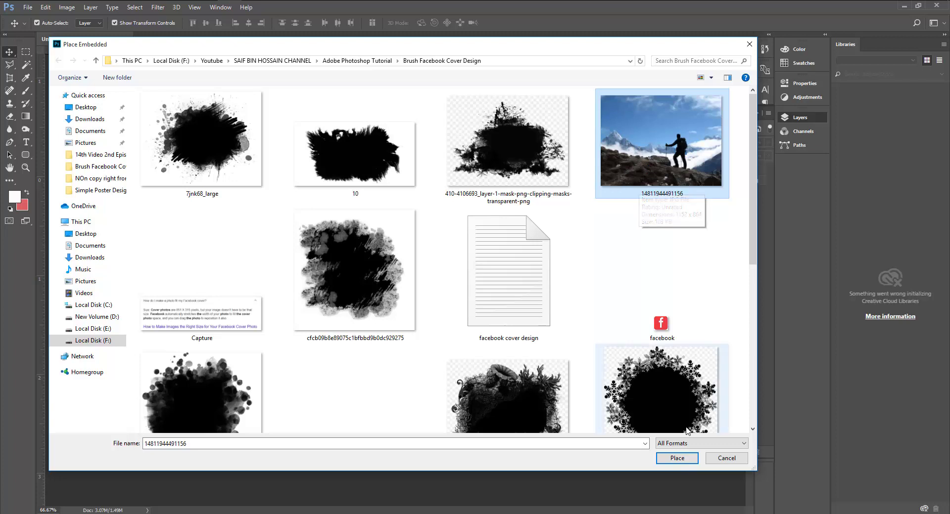
{"action": "left_click", "coordinate": [675, 458]}
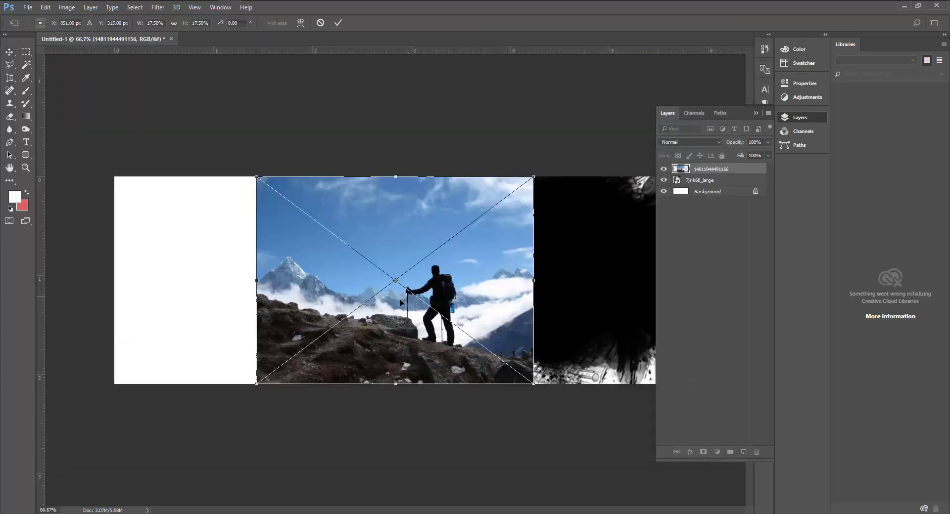
- Move the hiker photo right, enlarge it from the top-left corner, and fine-tune its position
{"action": "left_click_drag", "start_coordinate": [371, 319], "coordinate": [511, 317]}
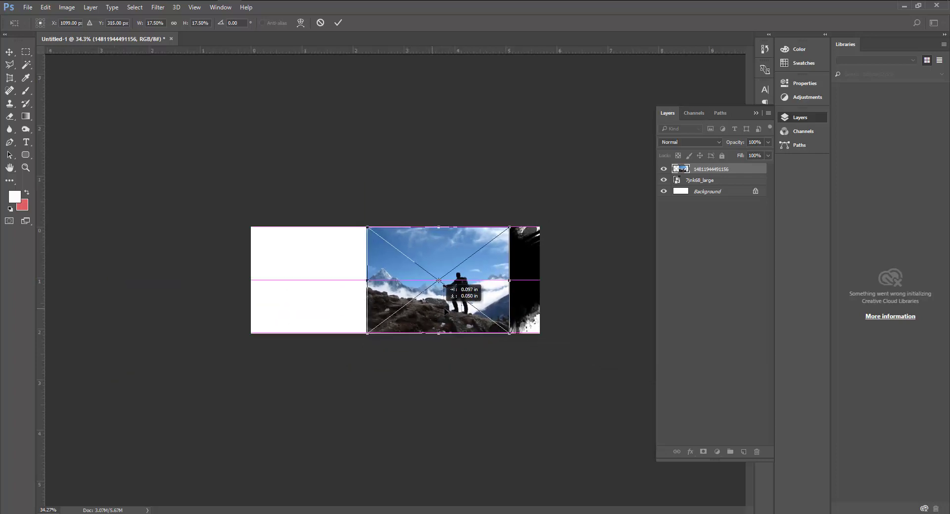
{"action": "left_click_drag", "start_coordinate": [419, 173], "coordinate": [398, 159]}
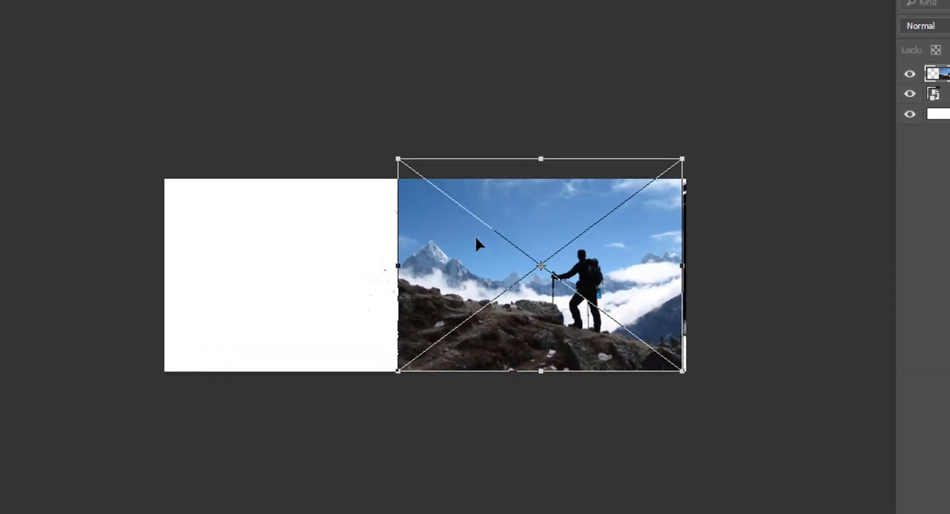
{"action": "key", "text": "Return"}
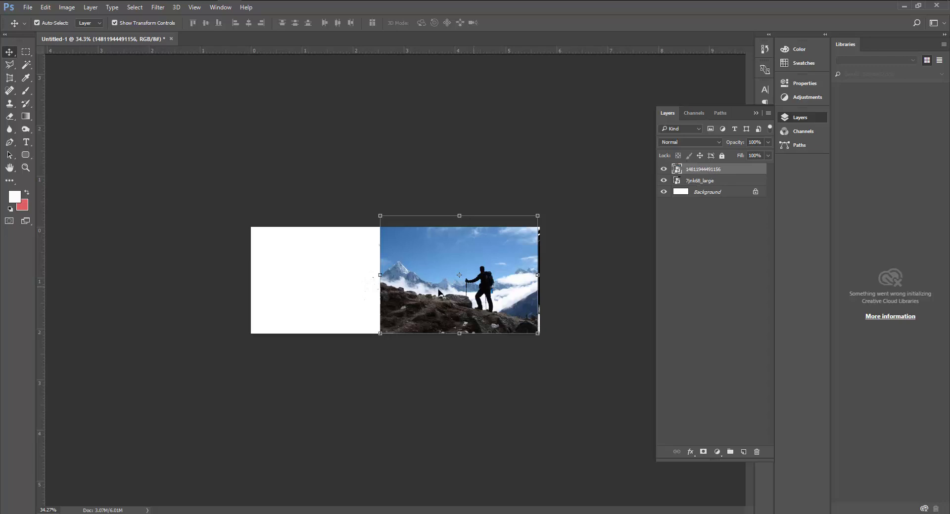
{"action": "left_click_drag", "start_coordinate": [438, 293], "coordinate": [452, 295]}
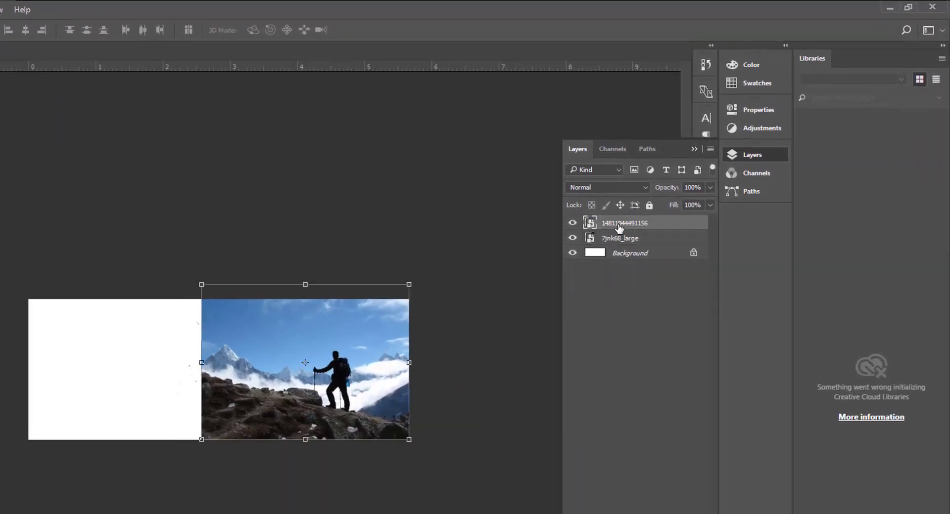
- Clip the hiker photo into the splatter shape and shift it slightly upward
{"action": "right_click", "coordinate": [618, 226]}
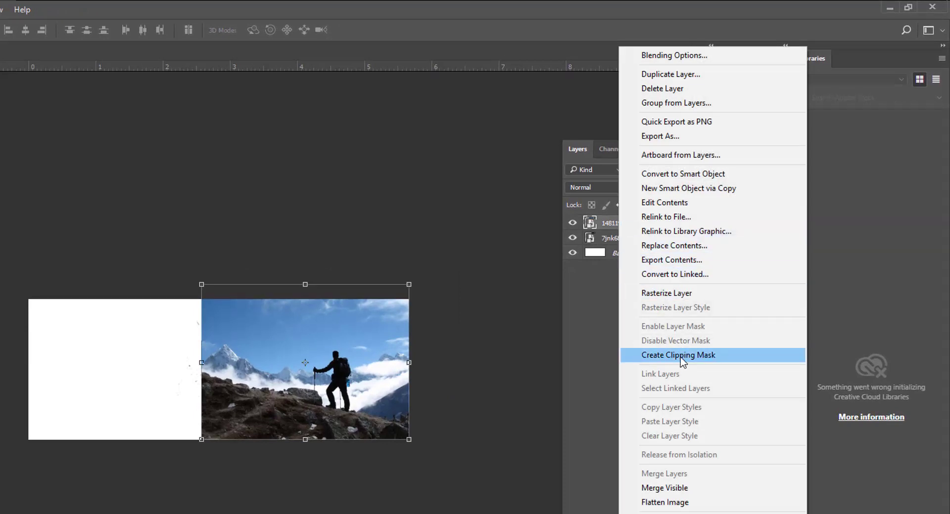
{"action": "left_click", "coordinate": [683, 357]}
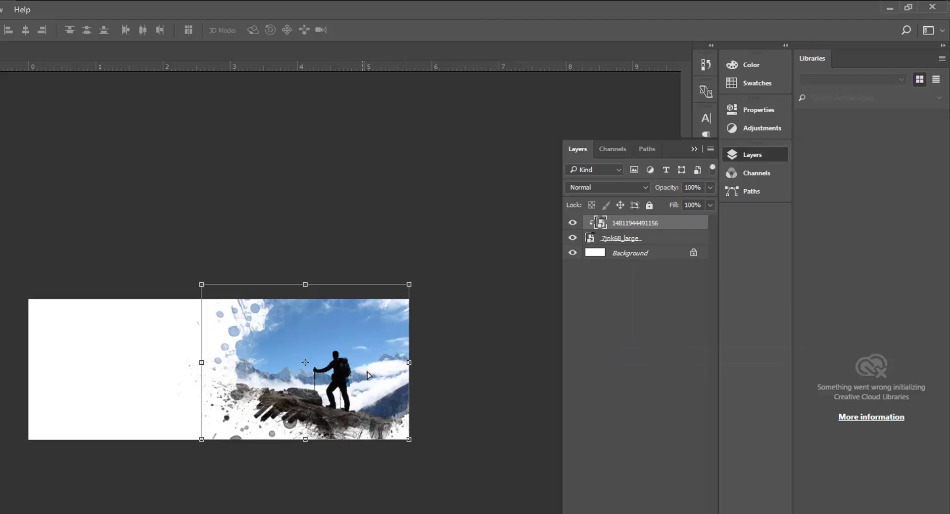
{"action": "left_click_drag", "start_coordinate": [367, 372], "coordinate": [370, 363]}
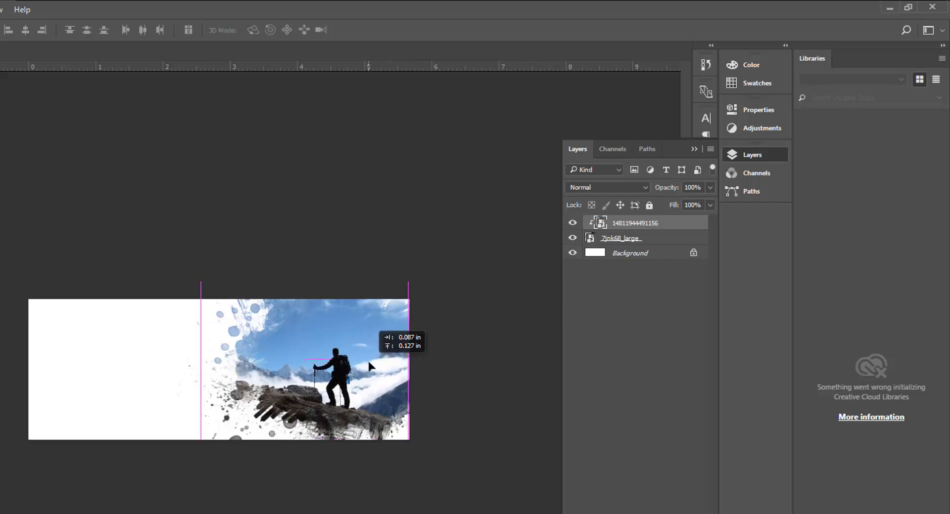
{"action": "left_click_drag", "start_coordinate": [369, 365], "coordinate": [371, 362]}
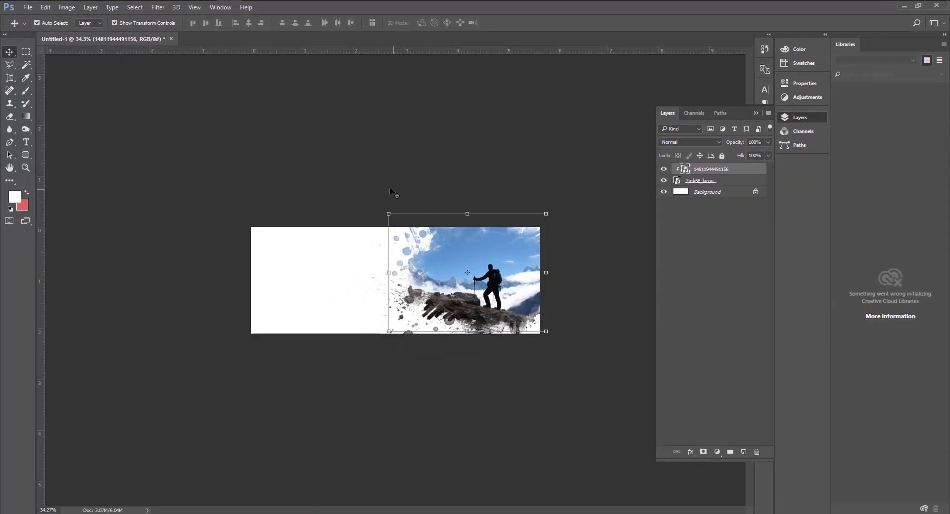
- Select the line 'Are you Ready to Have Fun?' in the cover-text notes
{"action": "left_click", "coordinate": [391, 192]}
{"action": "scroll", "coordinate": [396, 216], "scroll_direction": "up", "scroll_amount": 3}
{"action": "scroll", "coordinate": [415, 220], "scroll_direction": "down", "scroll_amount": 1}
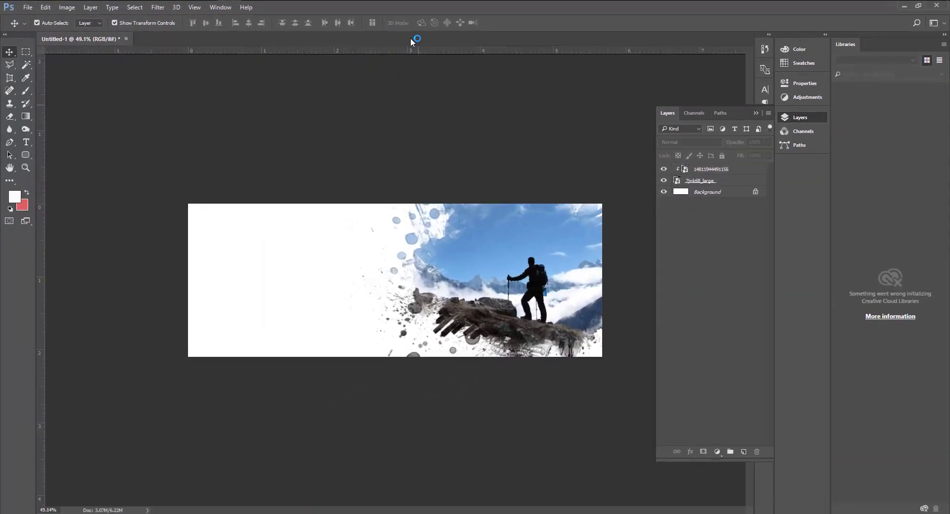
{"action": "key", "text": "alt+Tab"}
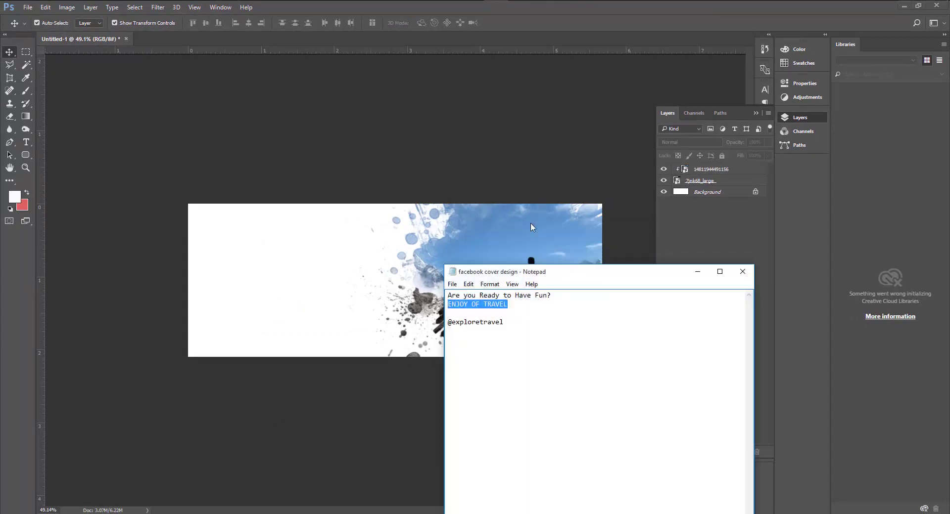
{"action": "left_click_drag", "start_coordinate": [563, 225], "coordinate": [427, 216]}
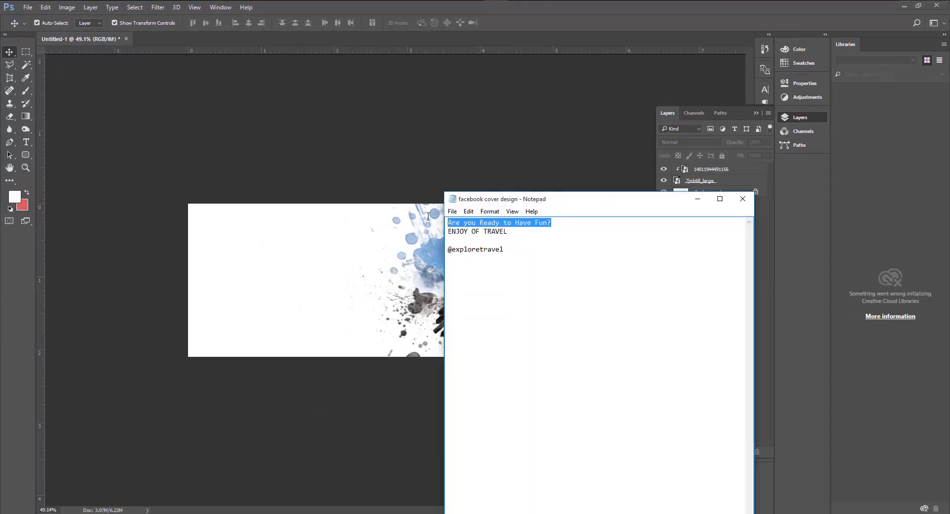
- Paste 'Are you Ready to Have Fun?' as a text layer near the top-left corner
{"action": "key", "text": "alt+Tab"}
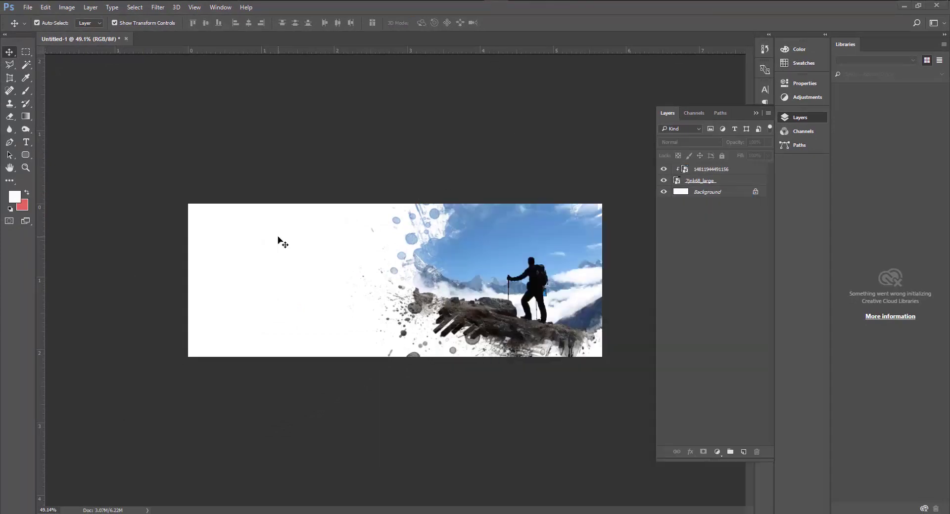
{"action": "key", "text": "t"}
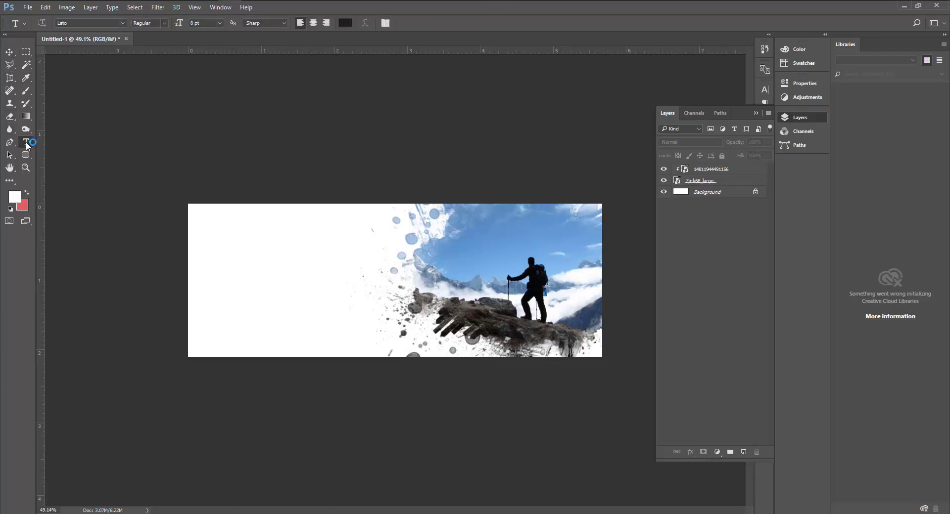
{"action": "left_click", "coordinate": [205, 233]}
{"action": "key", "text": "ctrl+v"}
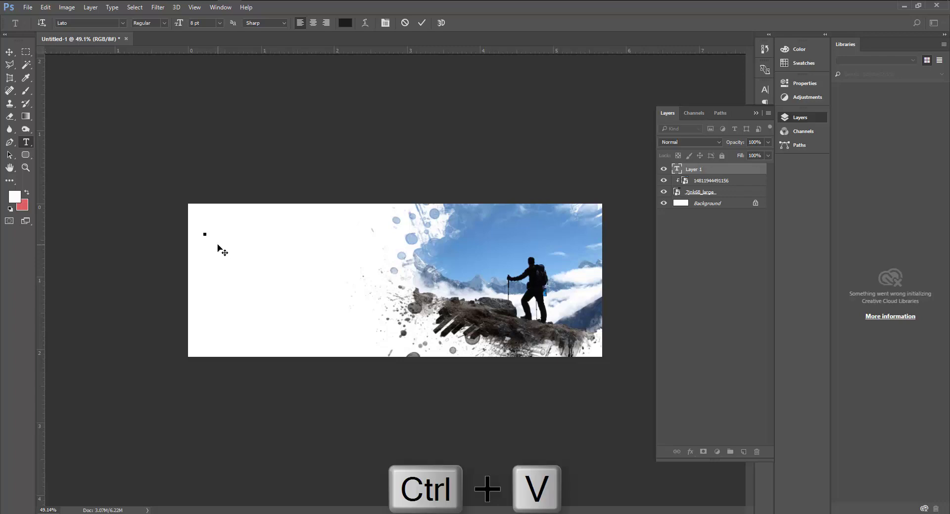
{"action": "left_click", "coordinate": [9, 52]}
{"action": "left_click_drag", "start_coordinate": [219, 233], "coordinate": [210, 226]}
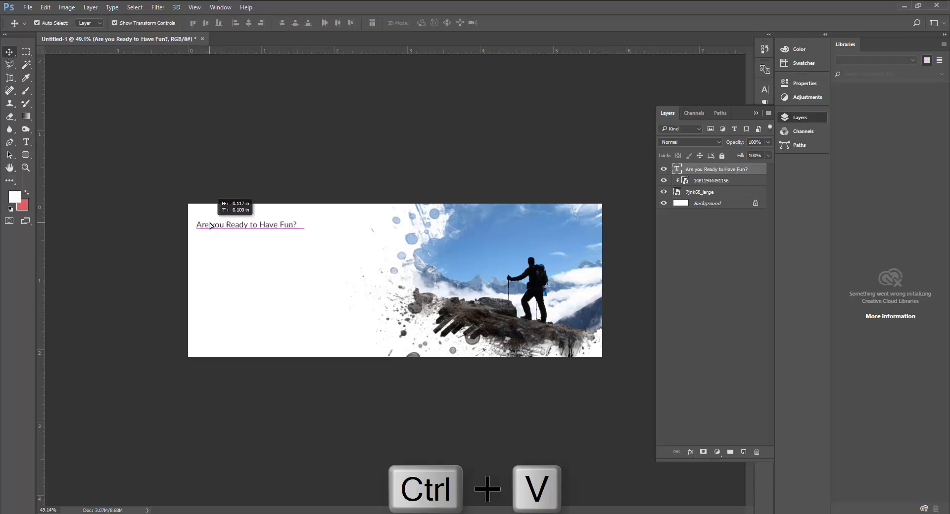
- Scale the question text up to about 161% and nudge it into place
{"action": "left_click", "coordinate": [297, 229]}
{"action": "left_click_drag", "start_coordinate": [297, 229], "coordinate": [358, 234]}
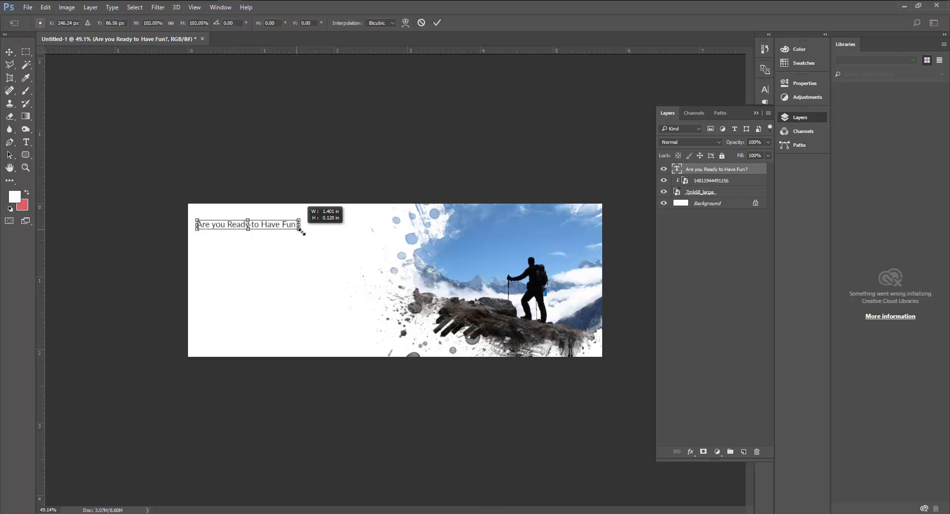
{"action": "key", "text": "Return"}
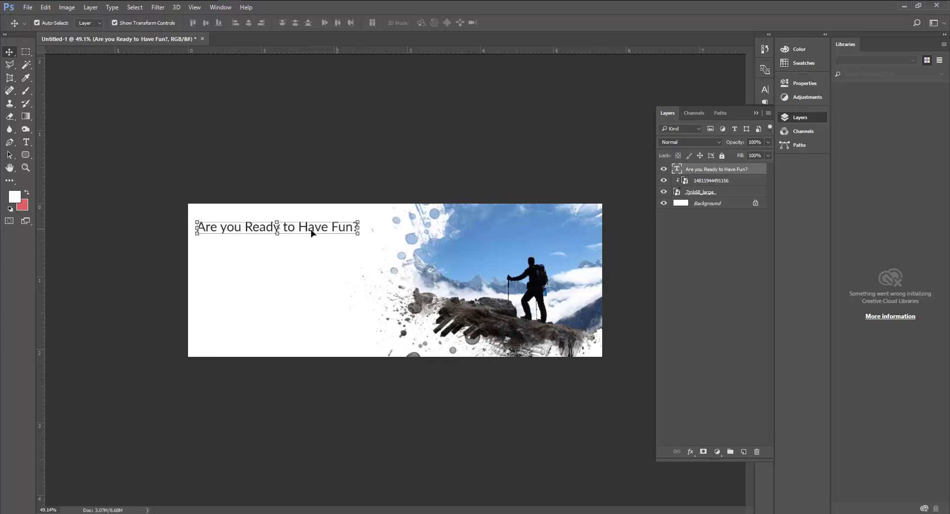
{"action": "left_click_drag", "start_coordinate": [338, 232], "coordinate": [377, 270]}
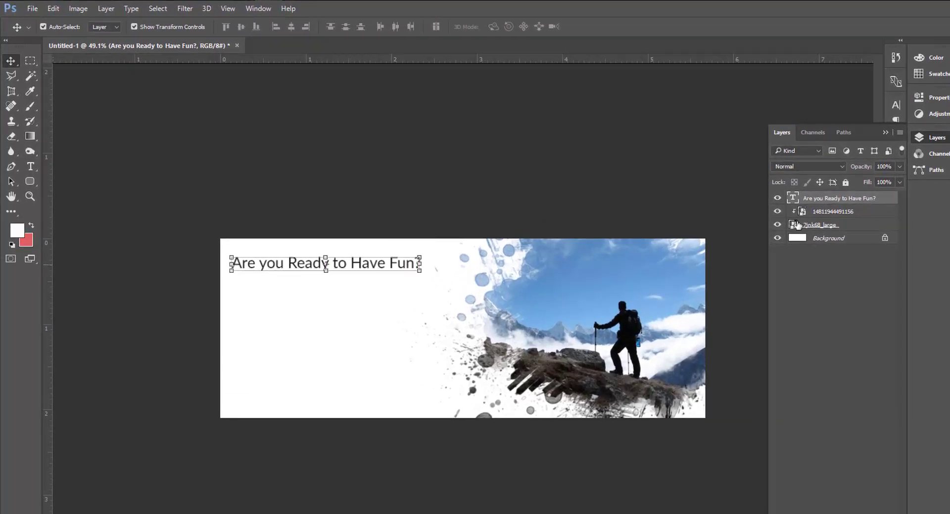
- Set the question in Bebas Neue Bold, scale it to about 123%, and duplicate it below
{"action": "left_click", "coordinate": [895, 106]}
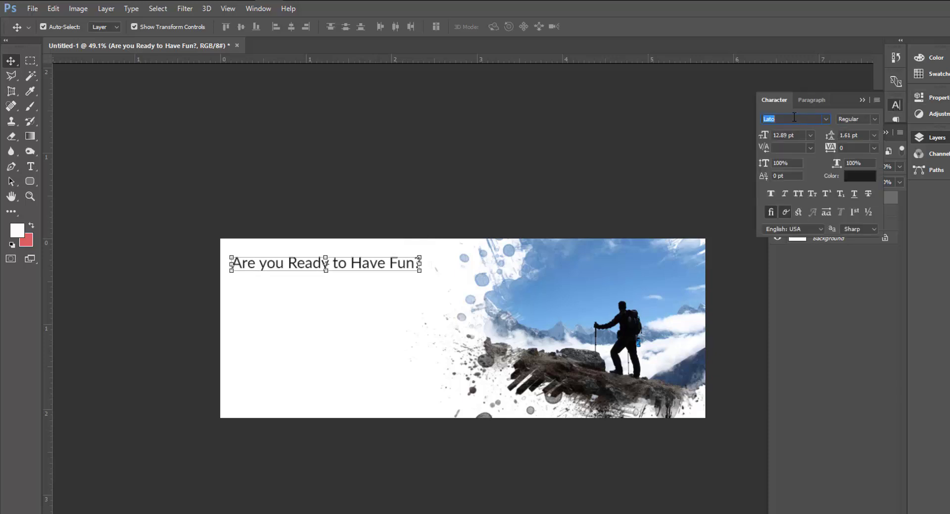
{"action": "type", "text": "beb"}
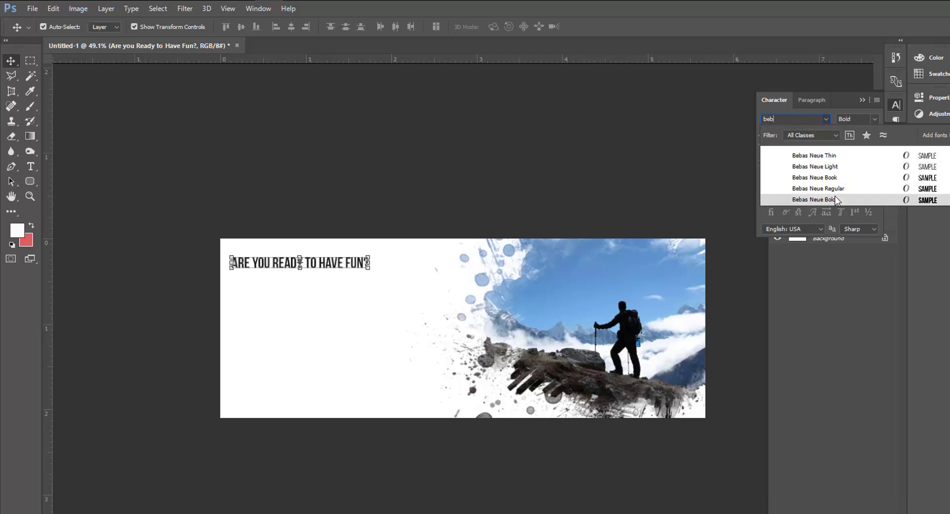
{"action": "left_click", "coordinate": [814, 199]}
{"action": "key", "text": "ctrl+t"}
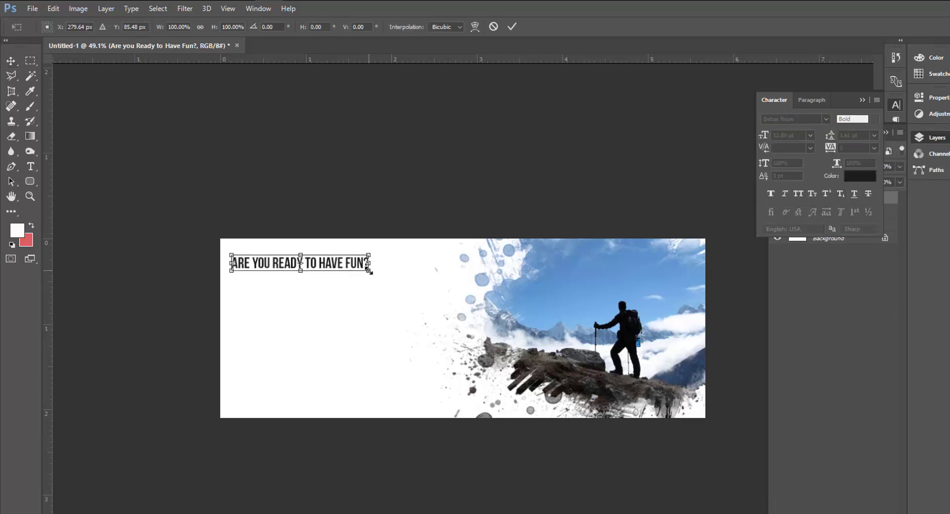
{"action": "mouse_move", "coordinate": [375, 273]}
{"action": "left_mouse_down"}
{"action": "mouse_move", "coordinate": [405, 270]}
{"action": "mouse_move", "coordinate": [354, 261]}
{"action": "left_mouse_up"}
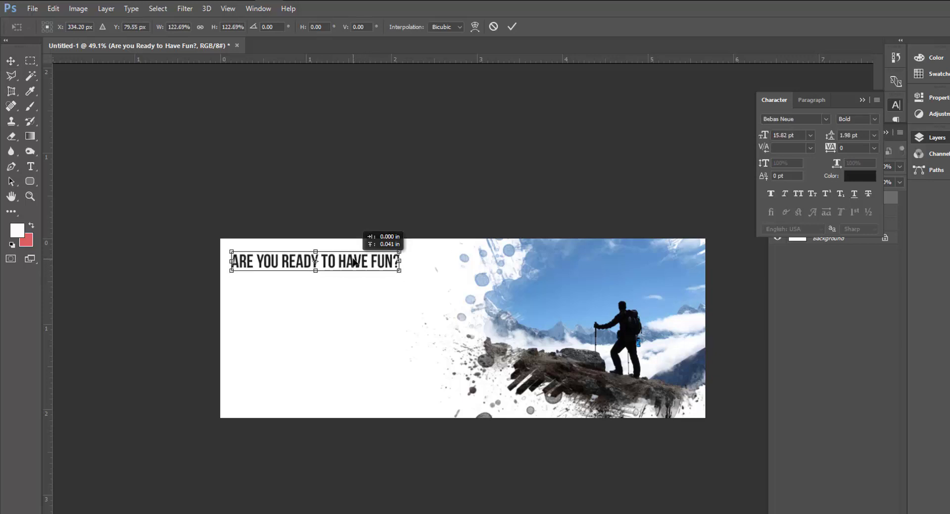
{"action": "key", "text": "Return"}
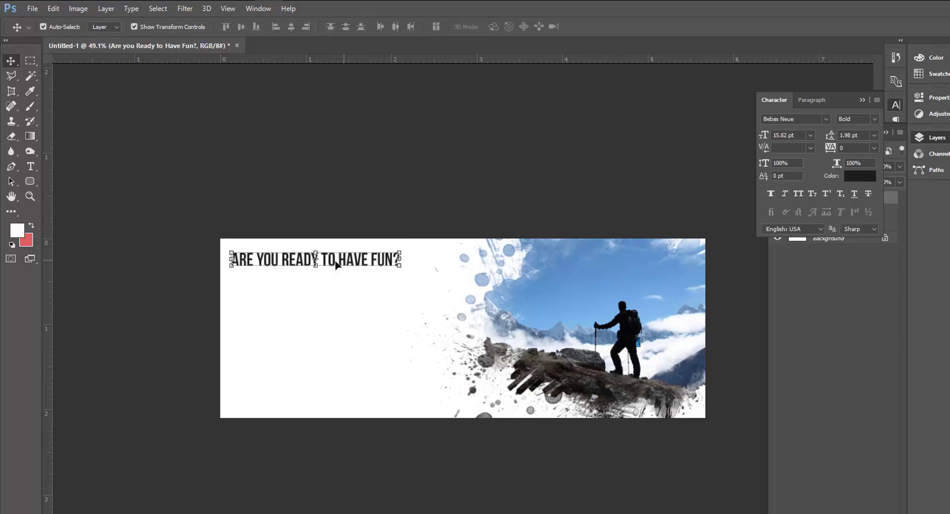
{"action": "left_click_drag", "start_coordinate": [336, 263], "coordinate": [335, 291], "text": "alt"}
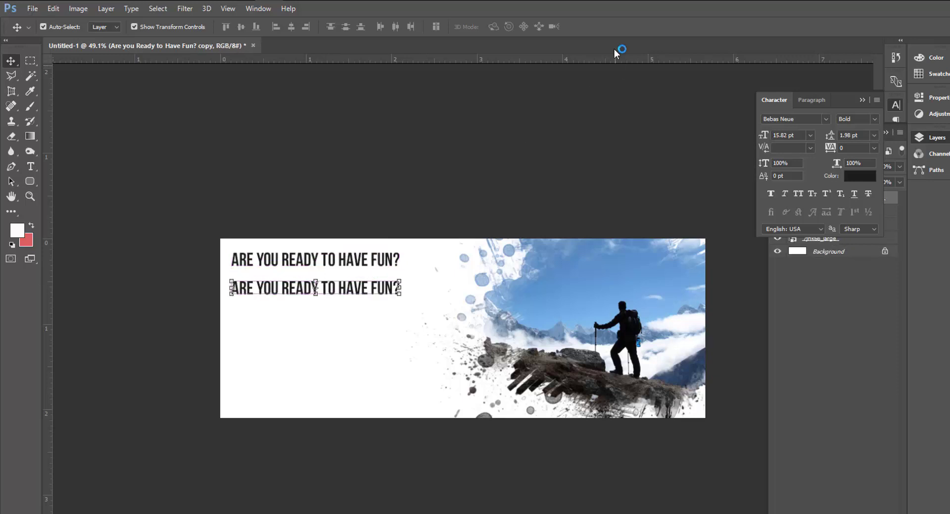
- Replace the duplicate line's text with 'ENJOY OF TRAVEL'
{"action": "key", "text": "alt+Tab"}
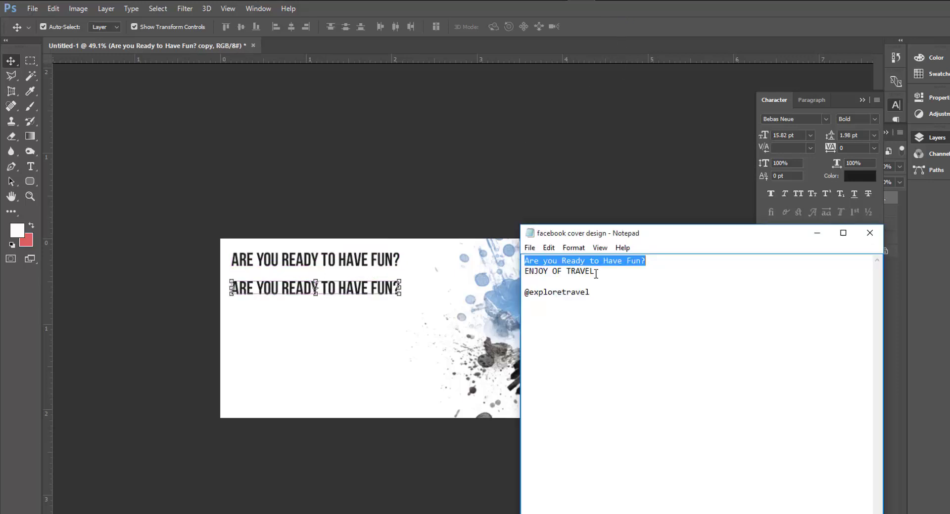
{"action": "left_click_drag", "start_coordinate": [596, 273], "coordinate": [525, 276]}
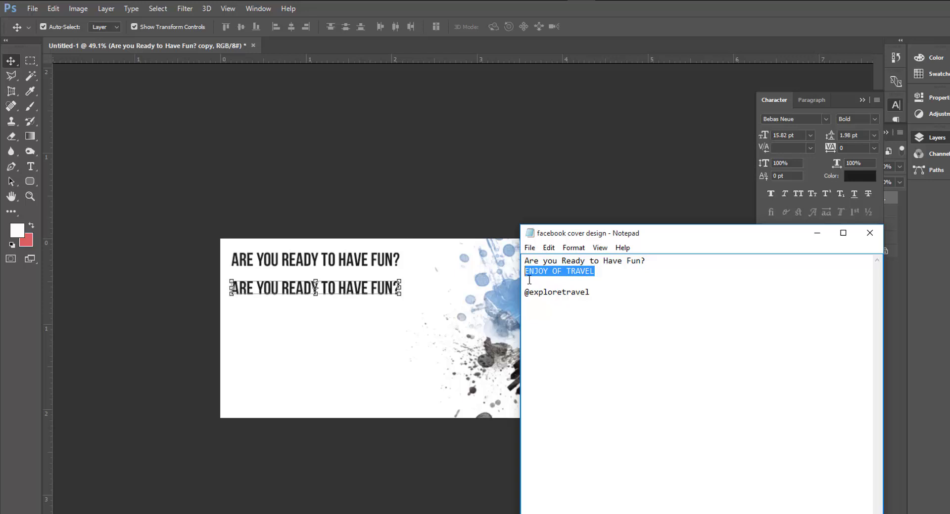
{"action": "left_click", "coordinate": [330, 291]}
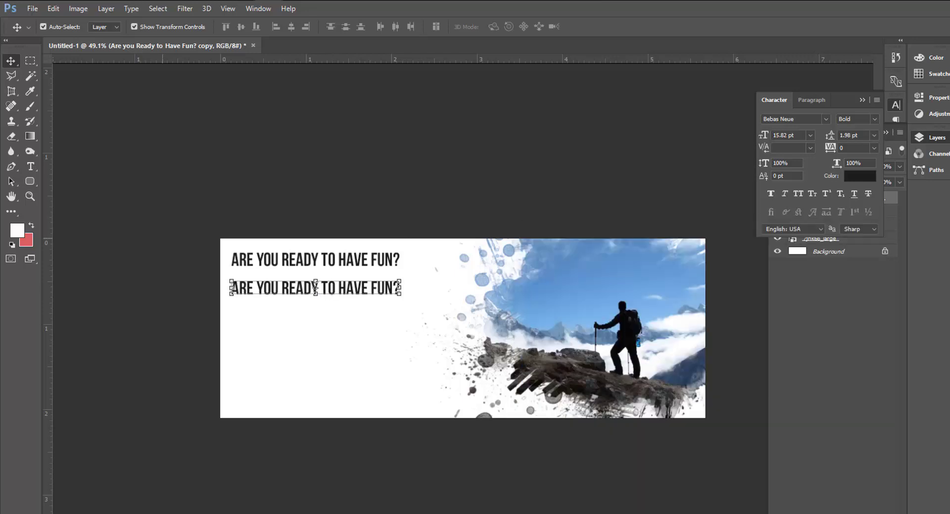
{"action": "left_click", "coordinate": [32, 165]}
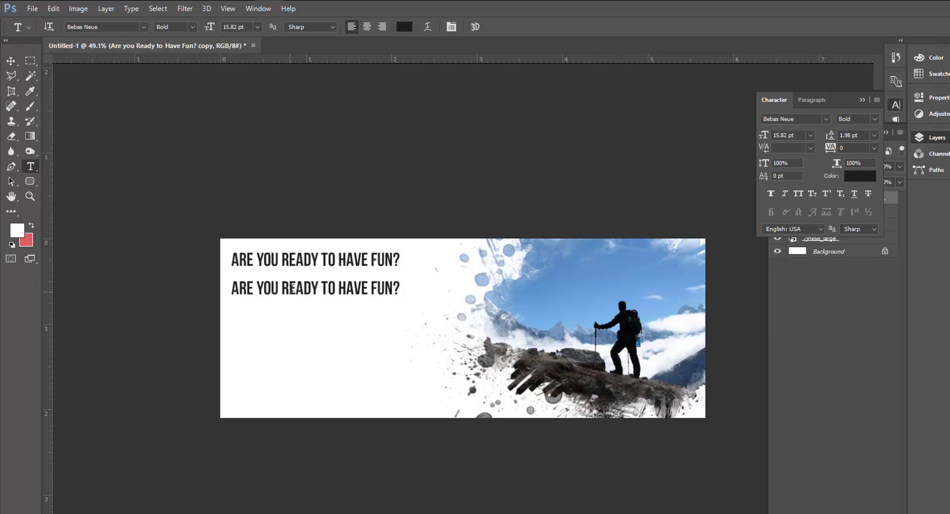
{"action": "triple_click", "coordinate": [293, 290]}
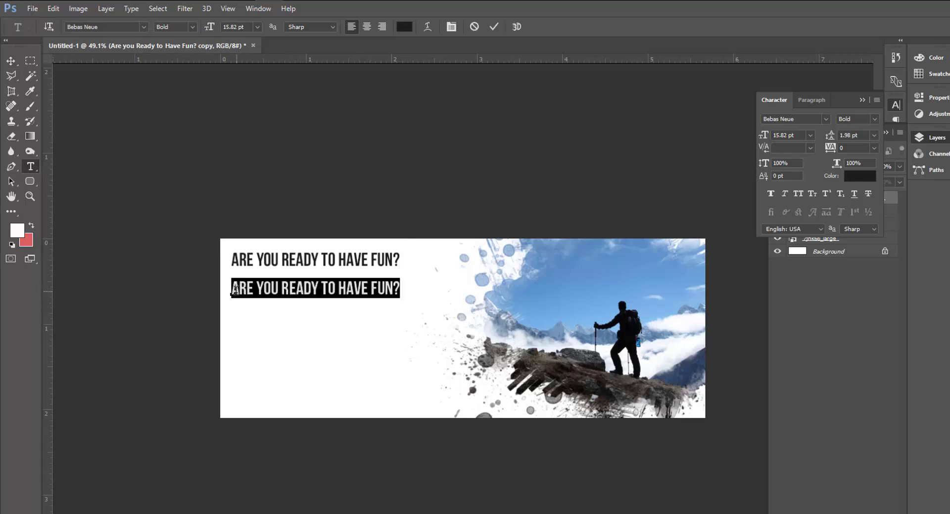
{"action": "key", "text": "ctrl"}
{"action": "type", "text": "ENJOY OF TRAVEL"}
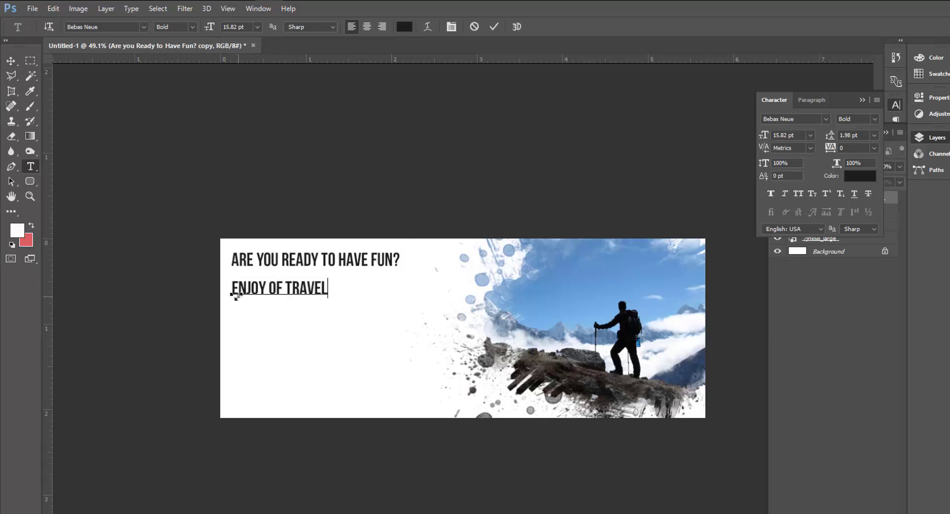
{"action": "left_click", "coordinate": [10, 60]}
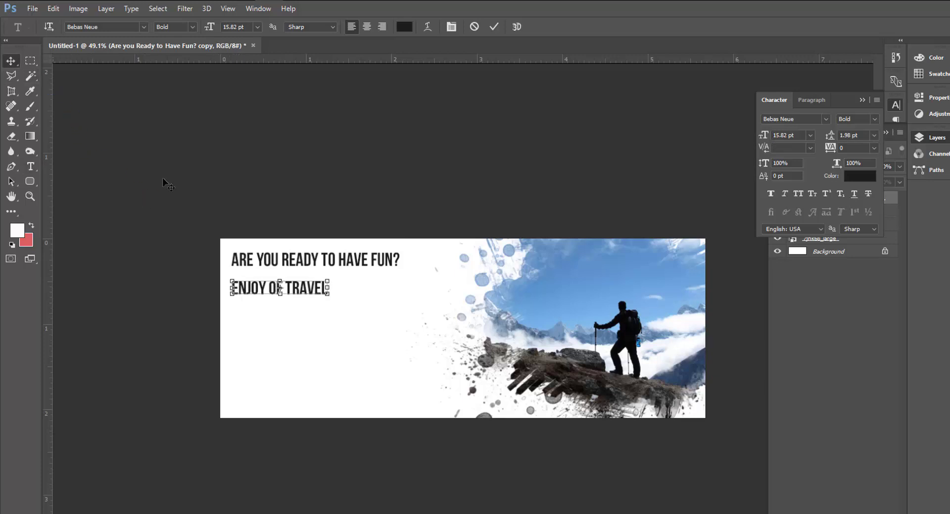
- Scale the ENJOY OF TRAVEL headline up to about 271% (42.94 pt)
{"action": "key", "text": "ctrl+t"}
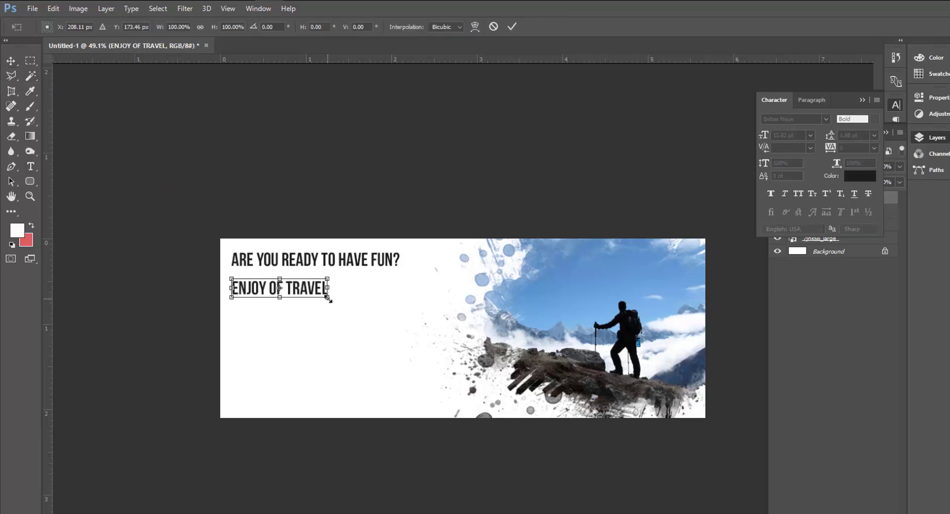
{"action": "left_click_drag", "start_coordinate": [328, 297], "coordinate": [492, 330]}
{"action": "key", "text": "Return"}
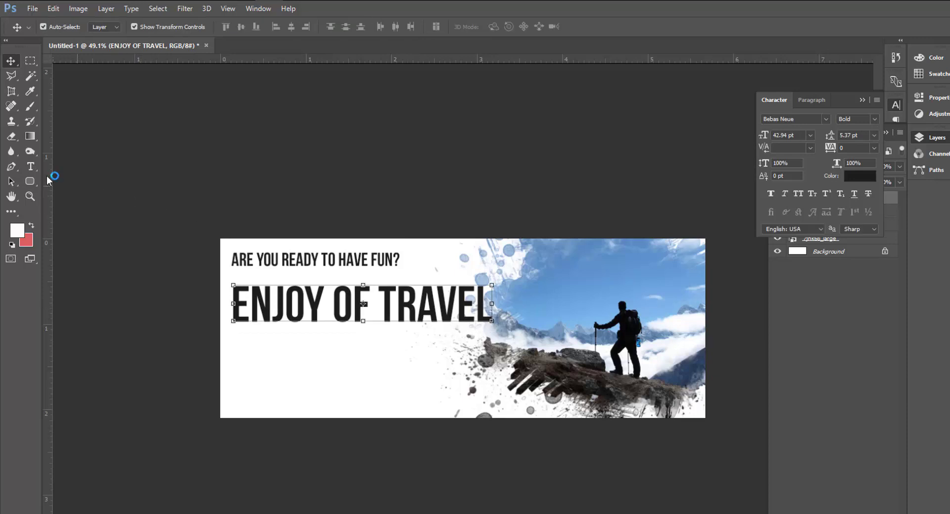
{"action": "left_click", "coordinate": [30, 167]}
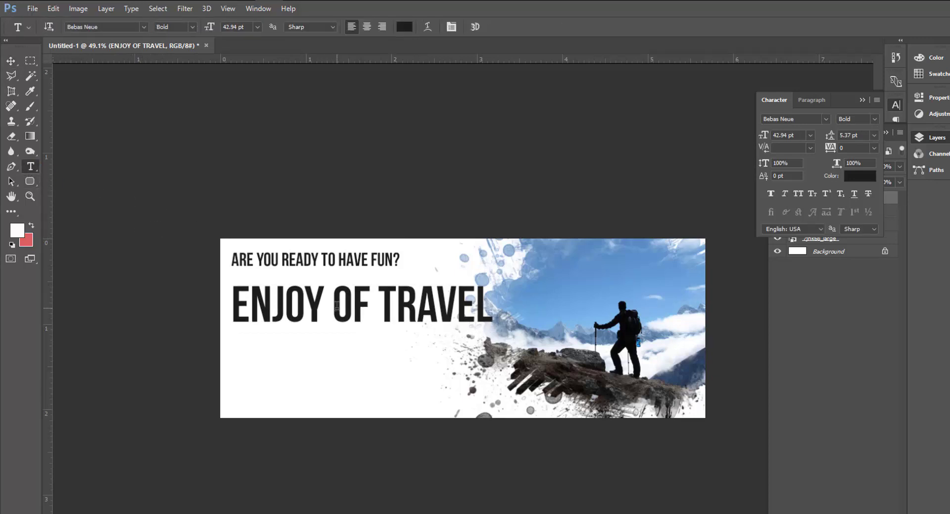
- Break the headline so TRAVEL sits below ENJOY OF, with leading set to Auto
{"action": "left_click", "coordinate": [364, 313]}
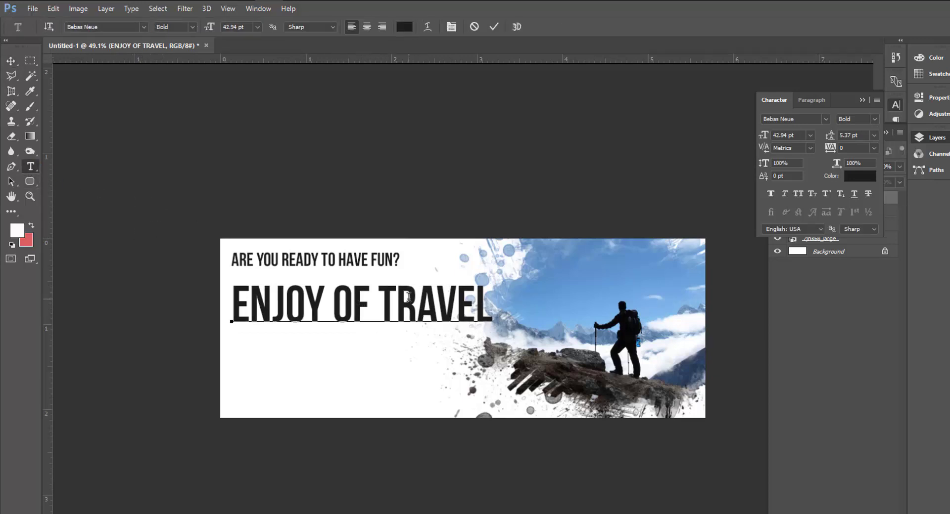
{"action": "left_click", "coordinate": [381, 302]}
{"action": "key", "text": "Return"}
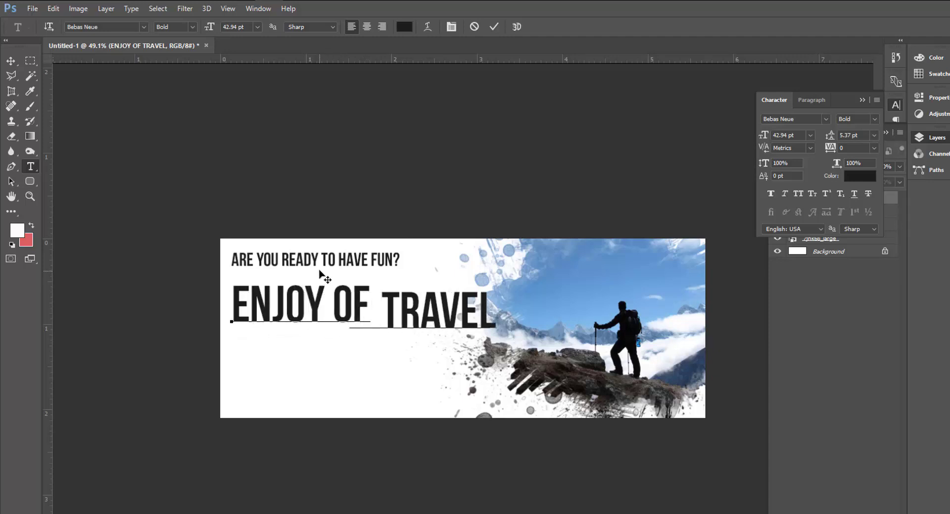
{"action": "key", "text": "BackSpace"}
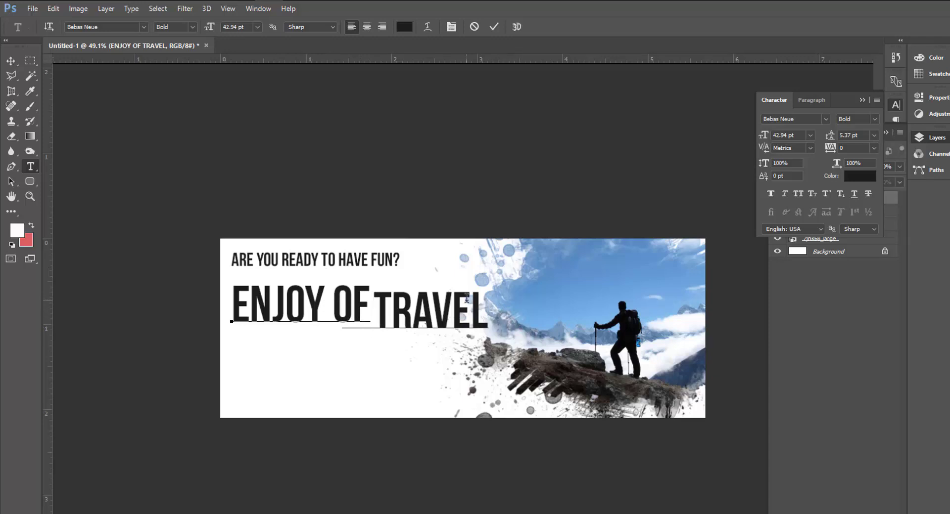
{"action": "left_click_drag", "start_coordinate": [494, 324], "coordinate": [225, 306]}
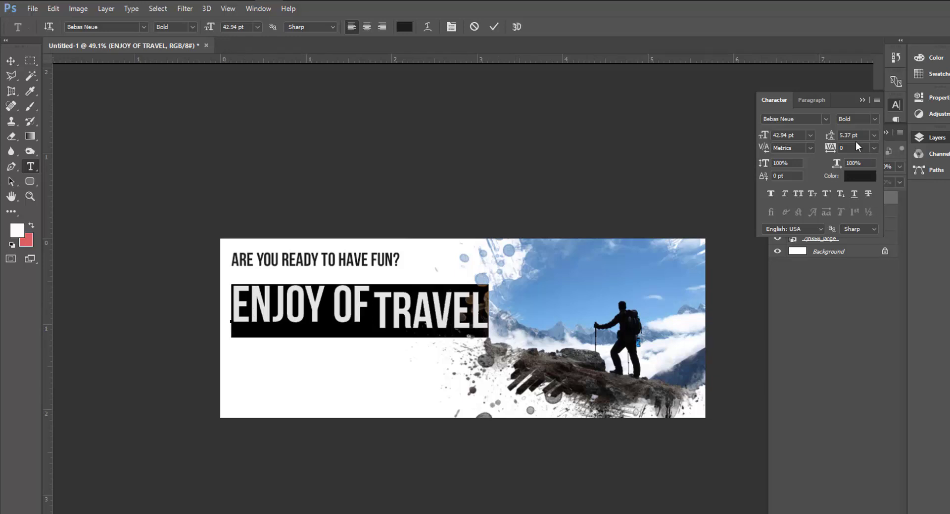
{"action": "left_click", "coordinate": [874, 135]}
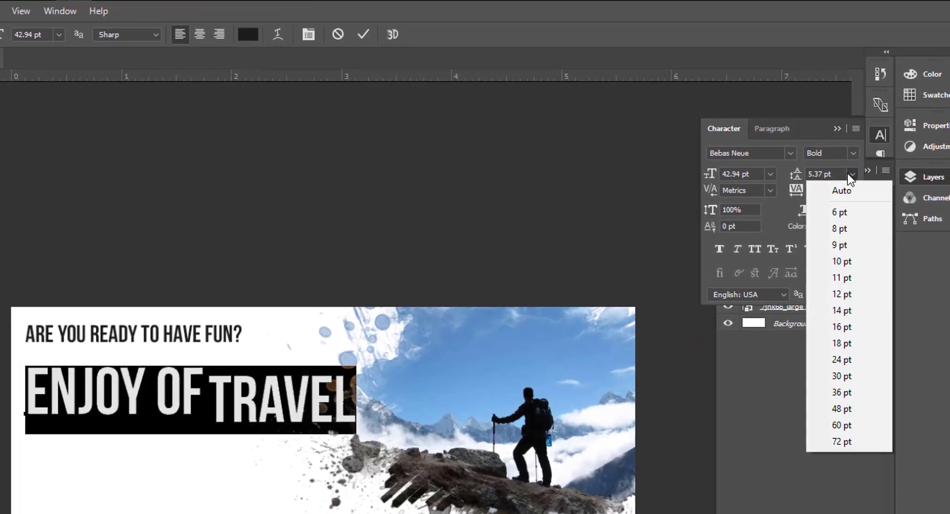
{"action": "left_click", "coordinate": [848, 193]}
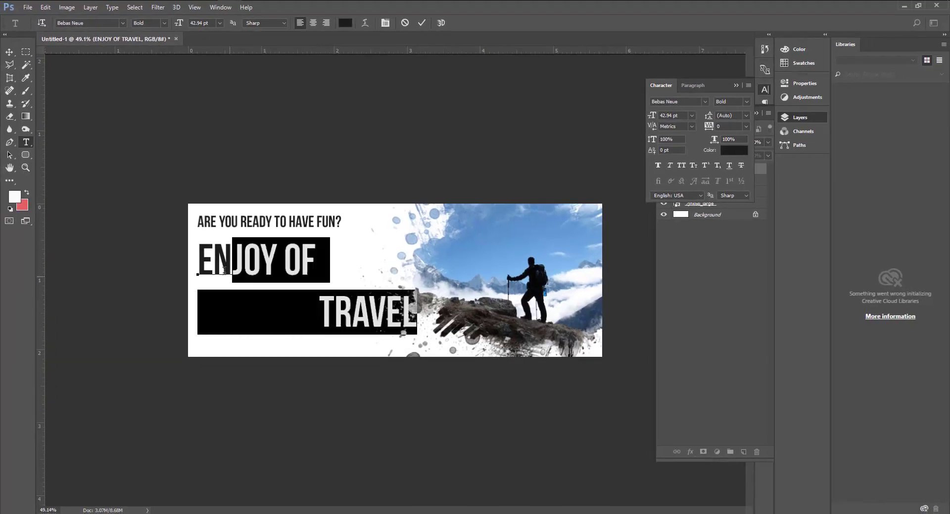
- Set the headline's line spacing to 37.58 pt
{"action": "left_click_drag", "start_coordinate": [420, 312], "coordinate": [198, 259]}
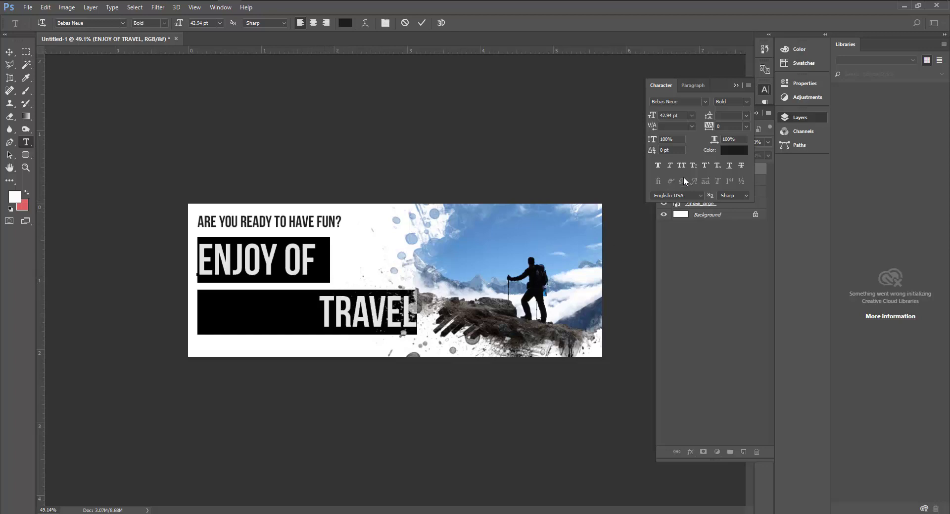
{"action": "key", "text": "ctrl+z"}
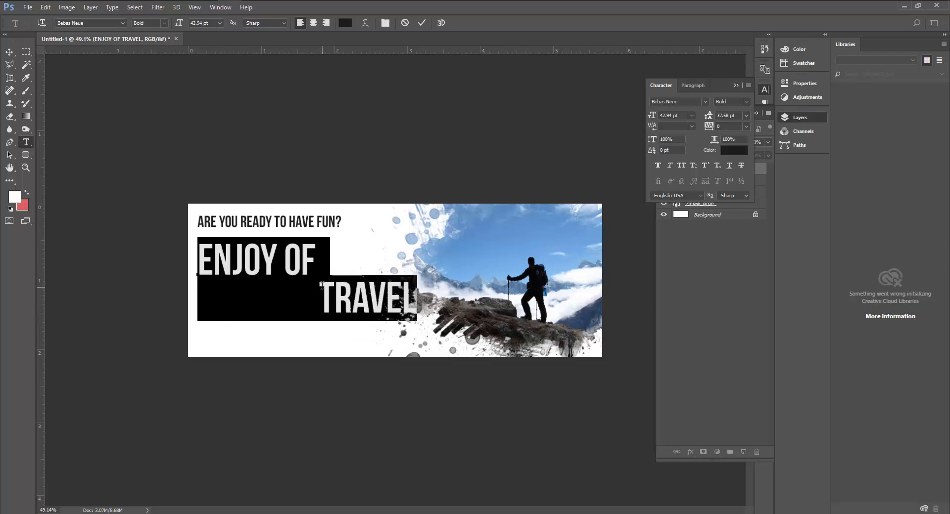
{"action": "key", "text": "alt+Up"}
{"action": "key", "text": "alt+Up"}
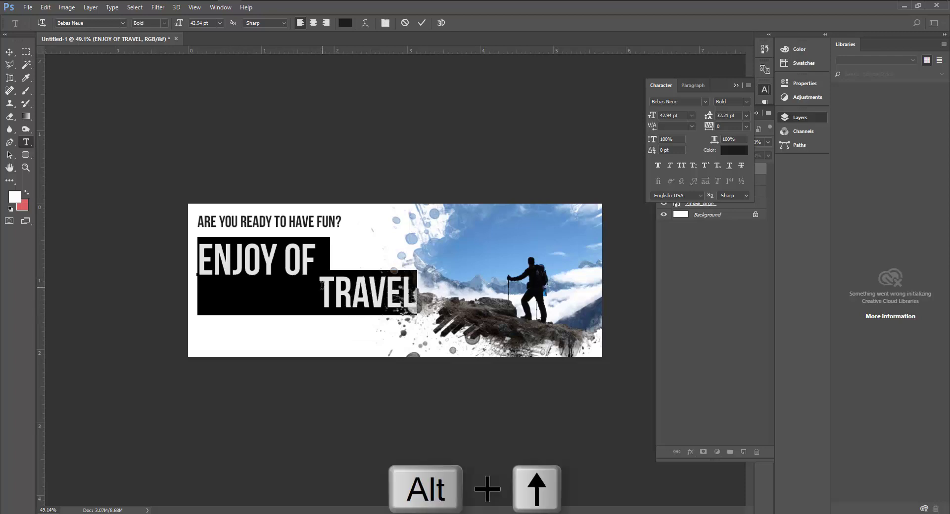
{"action": "key", "text": "alt+Up"}
{"action": "key", "text": "alt+Up"}
{"action": "key", "text": "alt+Up"}
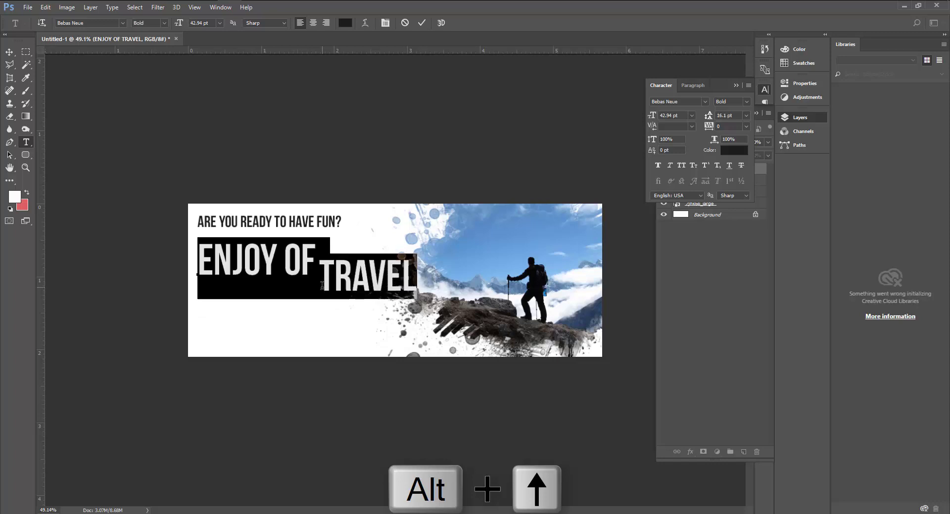
{"action": "key", "text": "alt+Down"}
{"action": "key", "text": "alt+Down"}
{"action": "key", "text": "alt+Down"}
{"action": "key", "text": "alt+Down"}
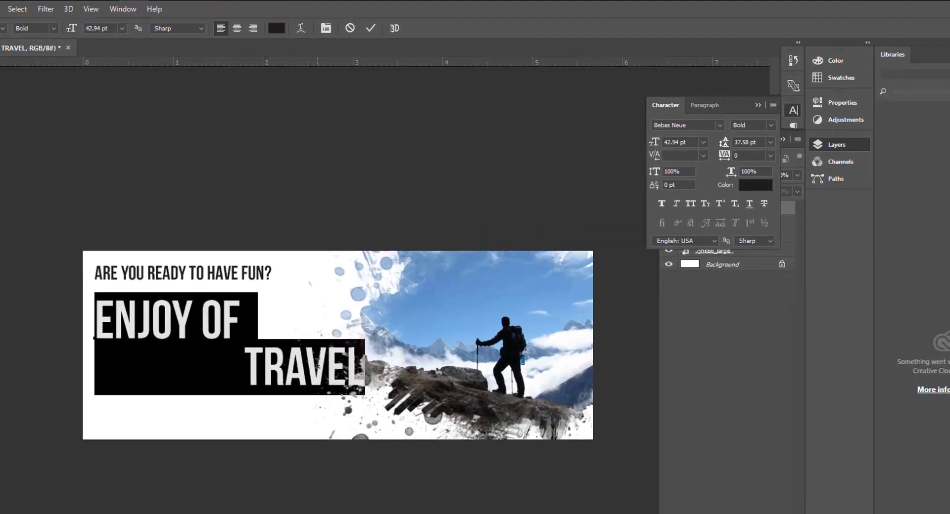
{"action": "key", "text": "alt+Down"}
{"action": "key", "text": "alt+Up"}
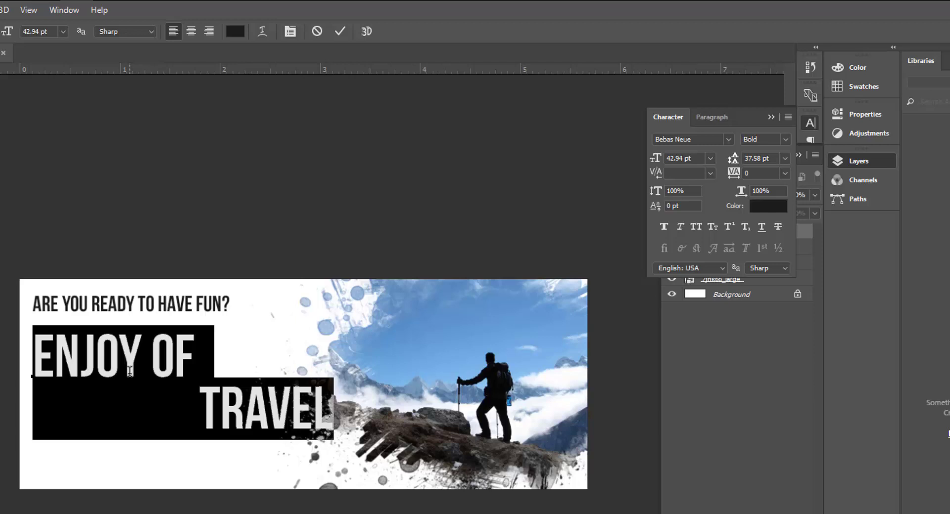
- Keep letter spacing at 0 and enlarge TRAVEL to 60.94 pt
{"action": "key", "text": "alt+Left"}
{"action": "key", "text": "alt+Left"}
{"action": "key", "text": "alt+Right"}
{"action": "key", "text": "alt+Right"}
{"action": "key", "text": "alt+Left"}
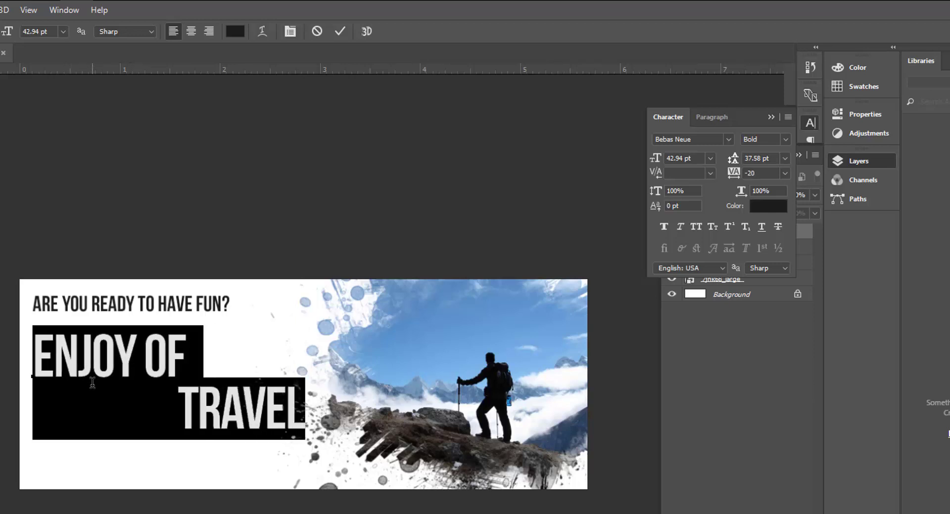
{"action": "key", "text": "alt+Right"}
{"action": "double_click", "coordinate": [212, 408]}
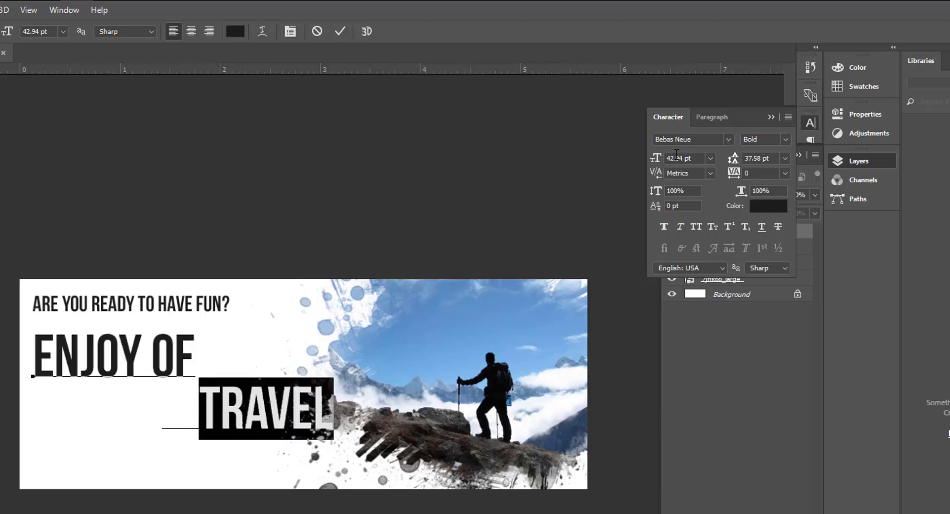
{"action": "left_click_drag", "start_coordinate": [653, 158], "coordinate": [667, 158]}
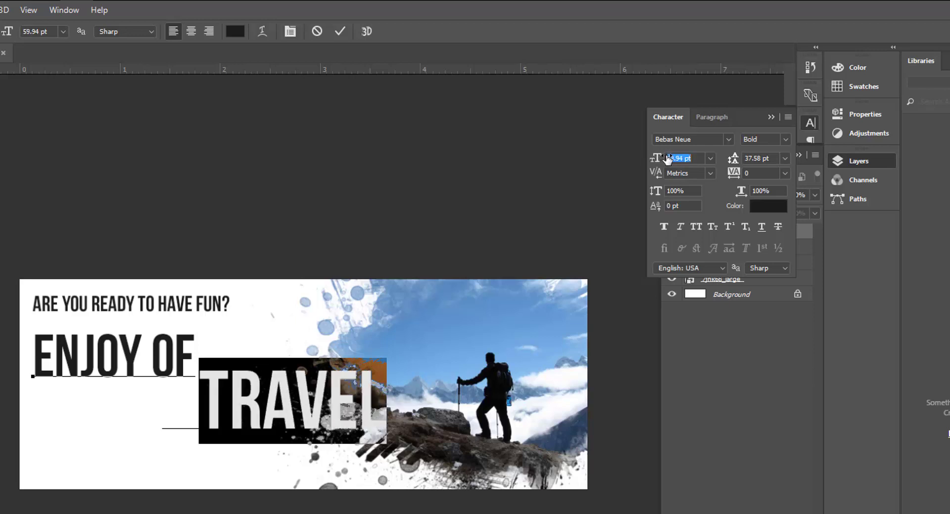
{"action": "left_click", "coordinate": [278, 395]}
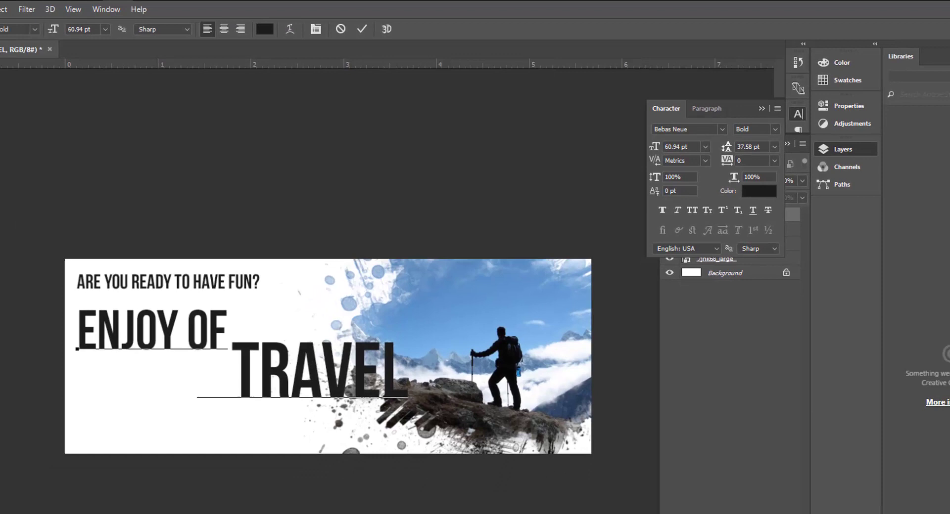
- Nudge the ENJOY OF TRAVEL headline left and up
{"action": "left_click", "coordinate": [10, 53]}
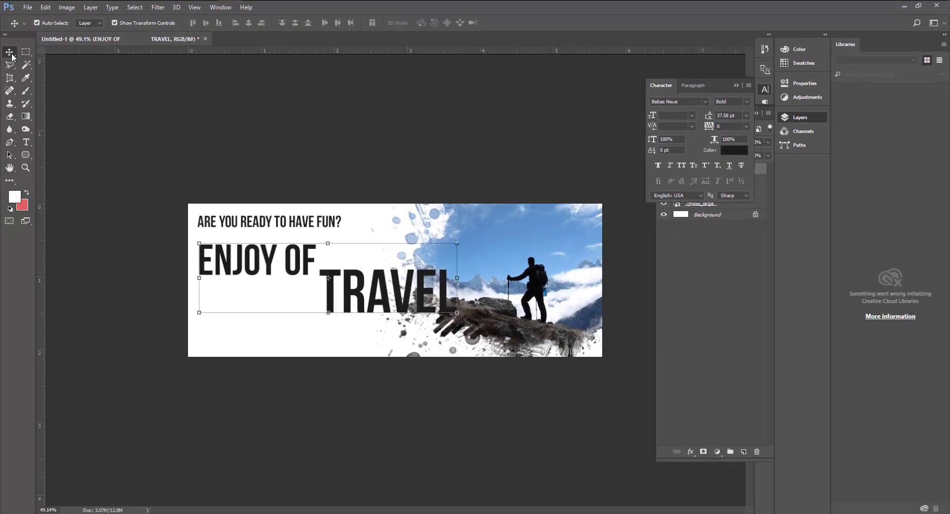
{"action": "key", "text": "Left"}
{"action": "key", "text": "Left"}
{"action": "key", "text": "Left"}
{"action": "key", "text": "Left"}
{"action": "key", "text": "Left"}
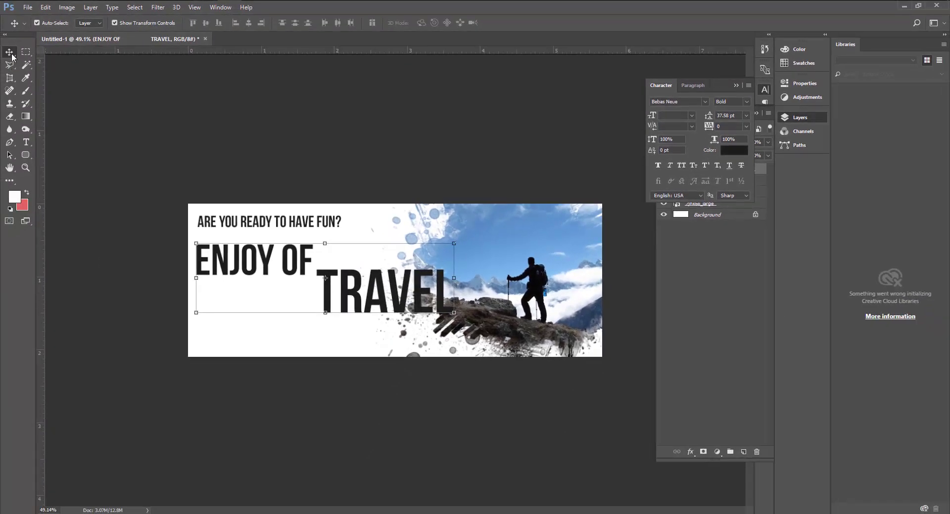
{"action": "key", "text": "Left"}
{"action": "key", "text": "Left"}
{"action": "key", "text": "Left"}
{"action": "key", "text": "shift+Up"}
{"action": "key", "text": "shift+Up"}
{"action": "key", "text": "shift+Up"}
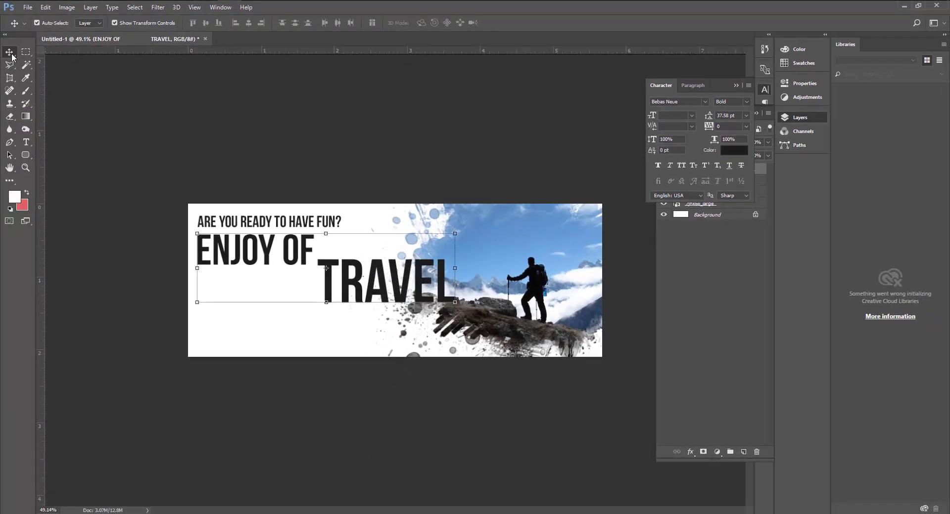
{"action": "key", "text": "shift+Up"}
{"action": "key", "text": "Up"}
{"action": "key", "text": "Up"}
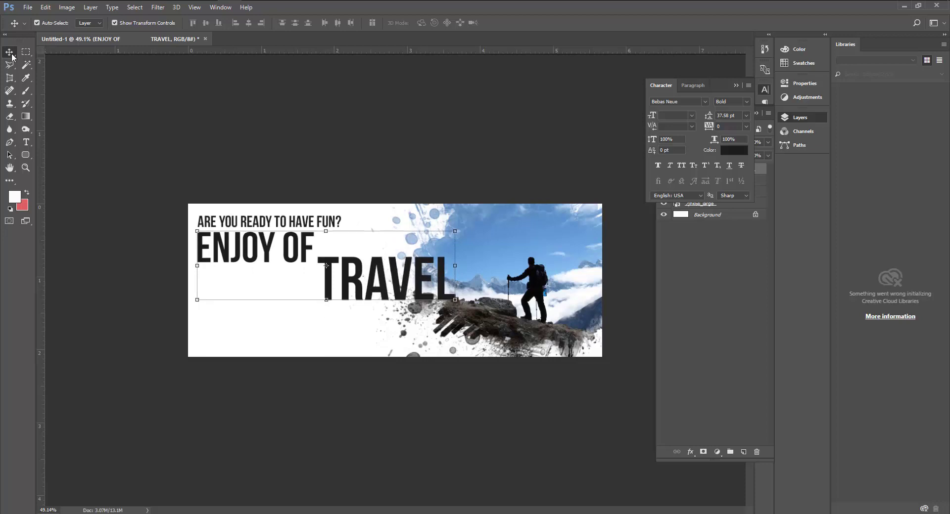
{"action": "key", "text": "Up"}
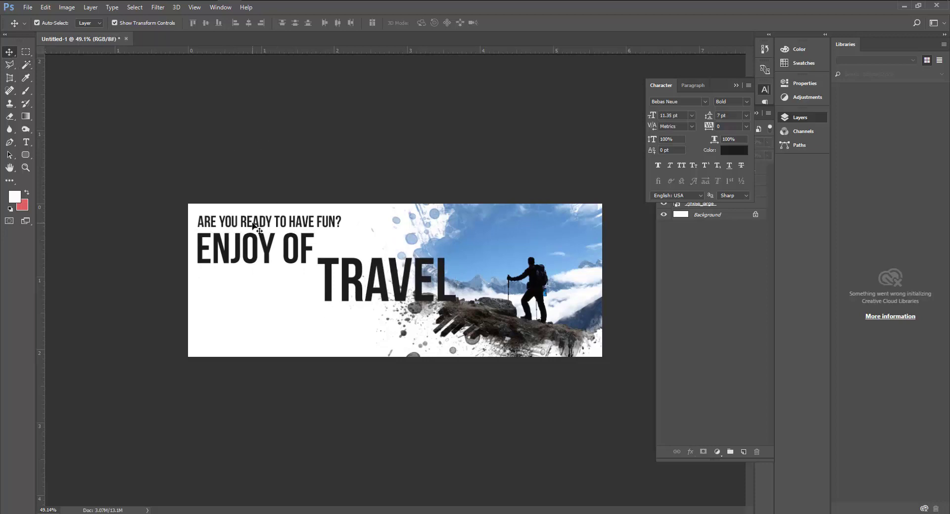
- Scale the ARE YOU READY TO HAVE FUN? line down to about 83%
{"action": "left_click", "coordinate": [291, 221]}
{"action": "left_click_drag", "start_coordinate": [340, 218], "coordinate": [319, 219]}
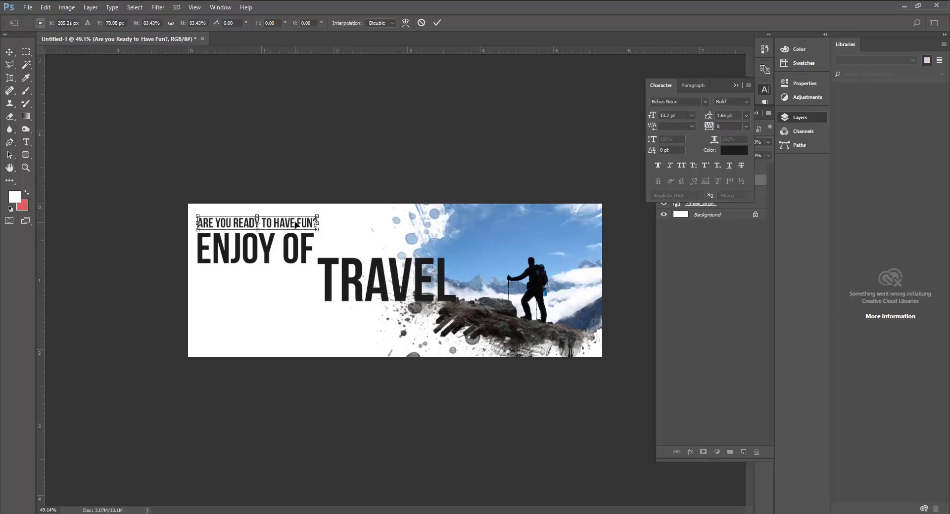
{"action": "key", "text": "Return"}
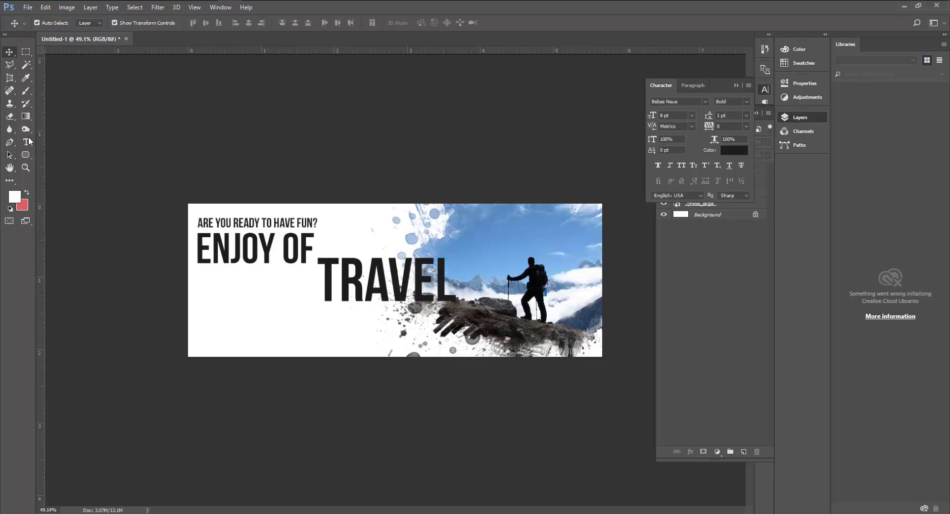
- Tighten the kerning before TRAVEL to -120 and commit the headline edit
{"action": "left_click", "coordinate": [27, 142]}
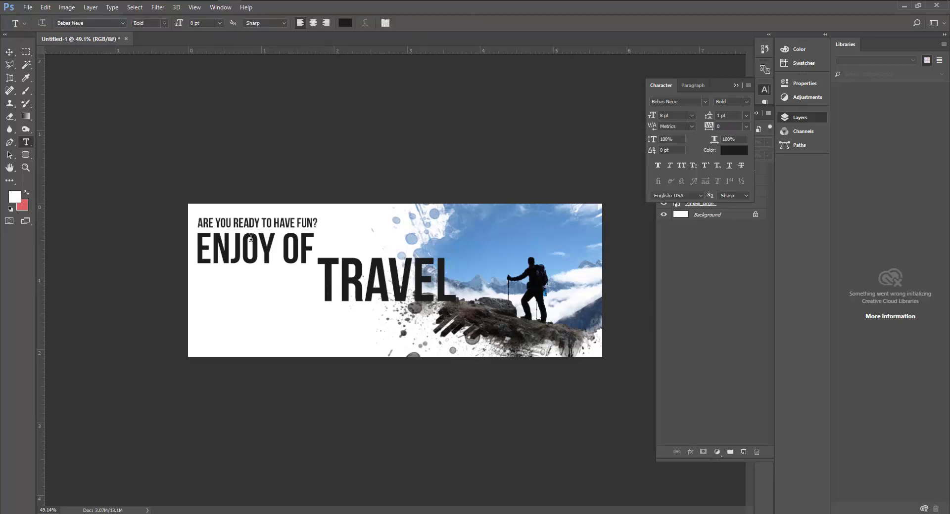
{"action": "left_click", "coordinate": [315, 253]}
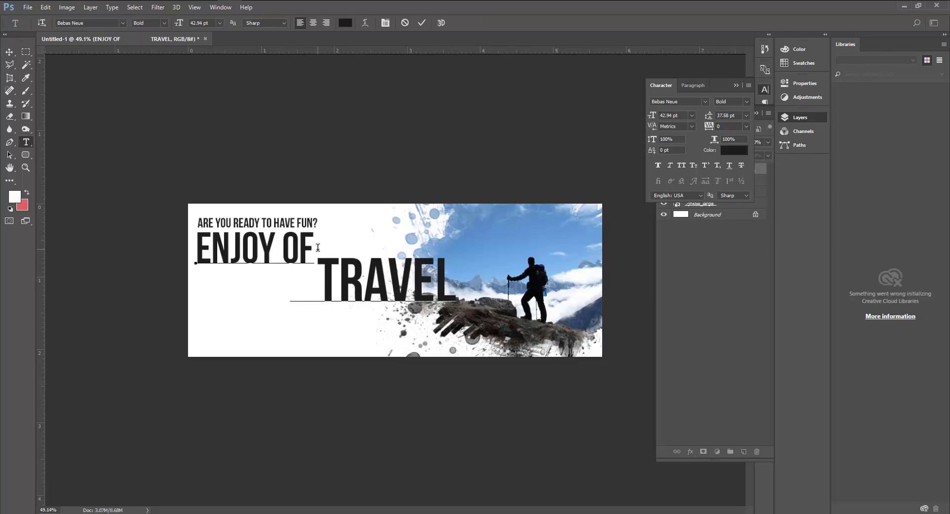
{"action": "key", "text": "alt+Left"}
{"action": "key", "text": "alt+Left"}
{"action": "key", "text": "alt+Left"}
{"action": "key", "text": "alt+Left"}
{"action": "key", "text": "alt+Left"}
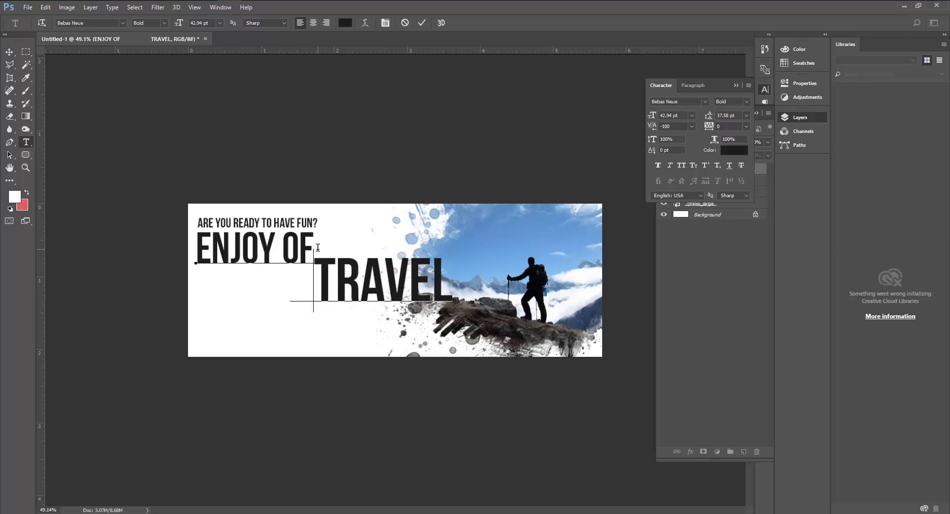
{"action": "key", "text": "alt+Left"}
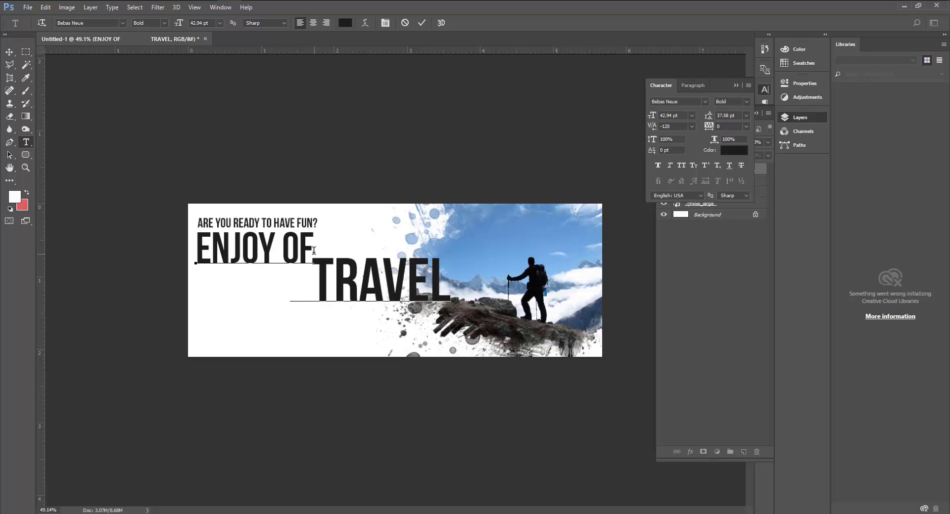
{"action": "left_click", "coordinate": [420, 22]}
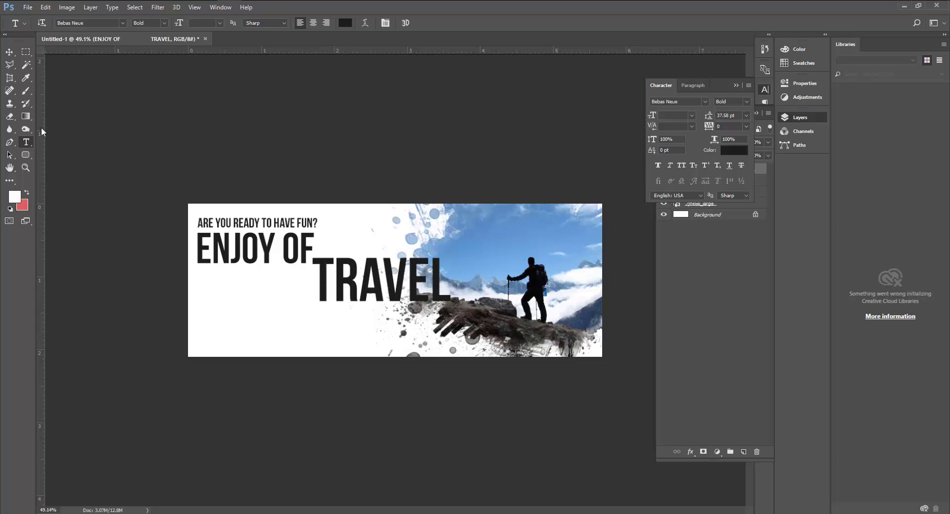
{"action": "left_click", "coordinate": [26, 51]}
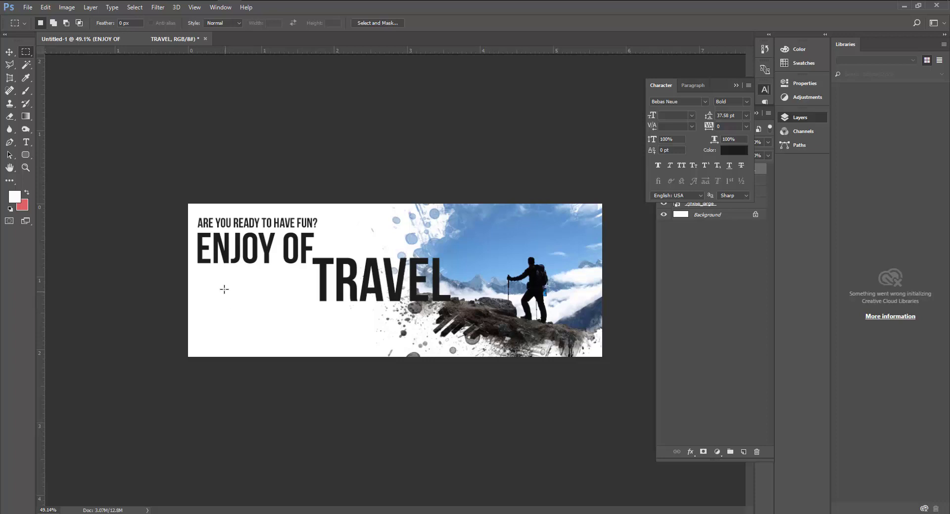
- Try two rectangular selections below TRAVEL, then deselect them
{"action": "left_click_drag", "start_coordinate": [198, 281], "coordinate": [270, 369]}
{"action": "key", "text": "ctrl+d"}
{"action": "left_click_drag", "start_coordinate": [315, 306], "coordinate": [456, 349]}
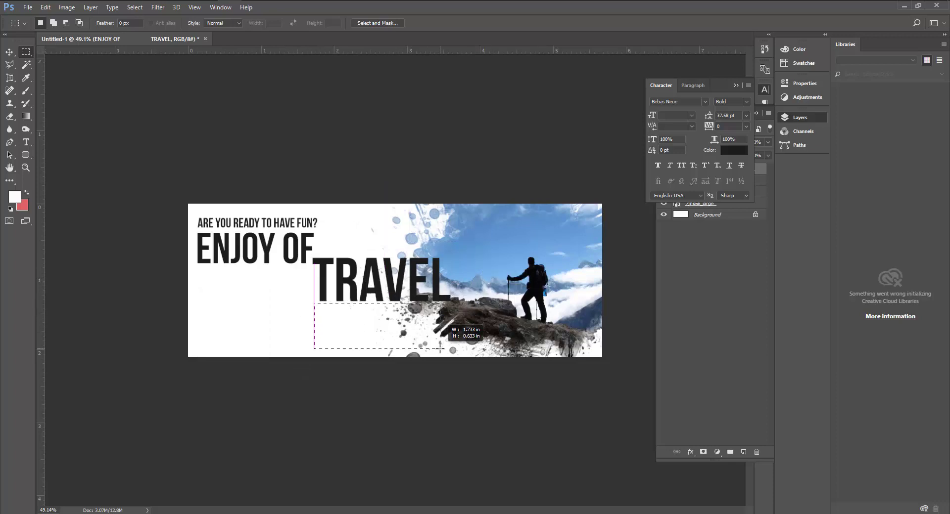
{"action": "key", "text": "ctrl+d"}
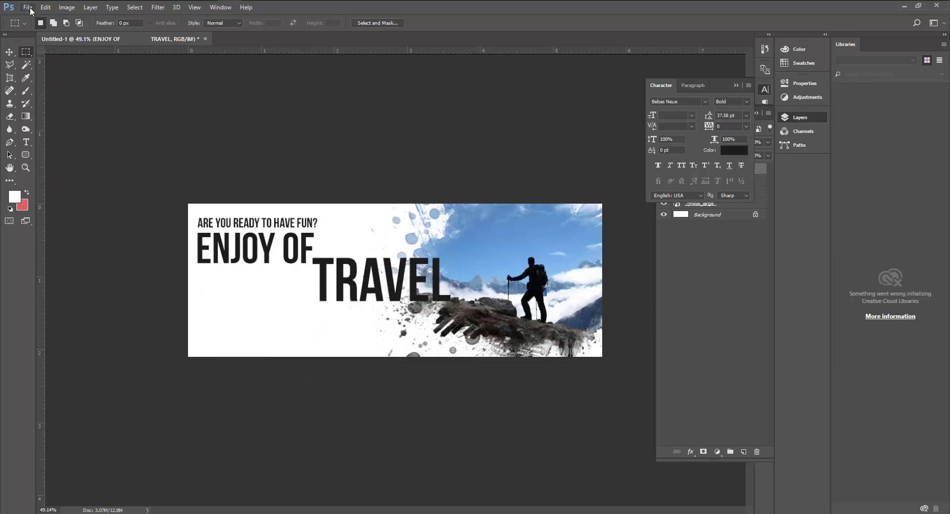
- Embed the instagram image and place it enlarged just below the start of TRAVEL
{"action": "left_click", "coordinate": [30, 7]}
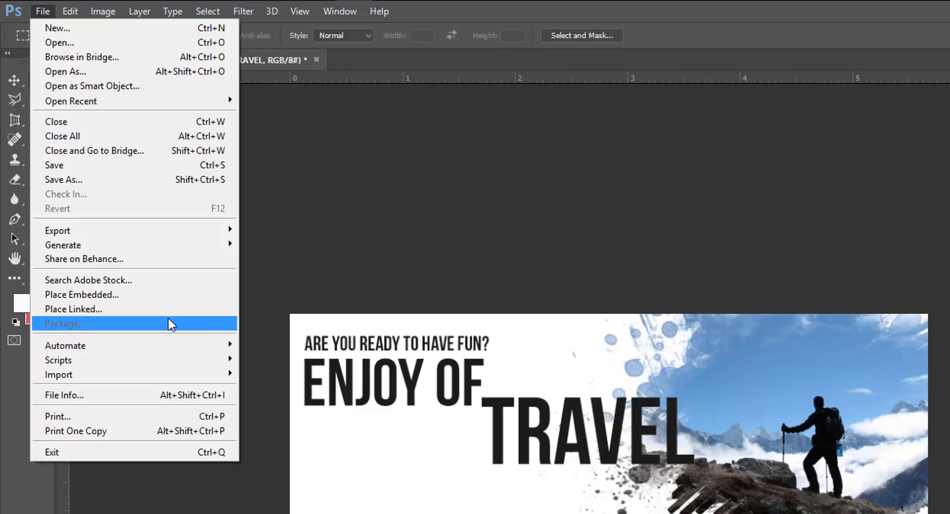
{"action": "left_click", "coordinate": [103, 295]}
{"action": "scroll", "coordinate": [470, 248], "scroll_direction": "down", "scroll_amount": 3}
{"action": "scroll", "coordinate": [445, 237], "scroll_direction": "down", "scroll_amount": 3}
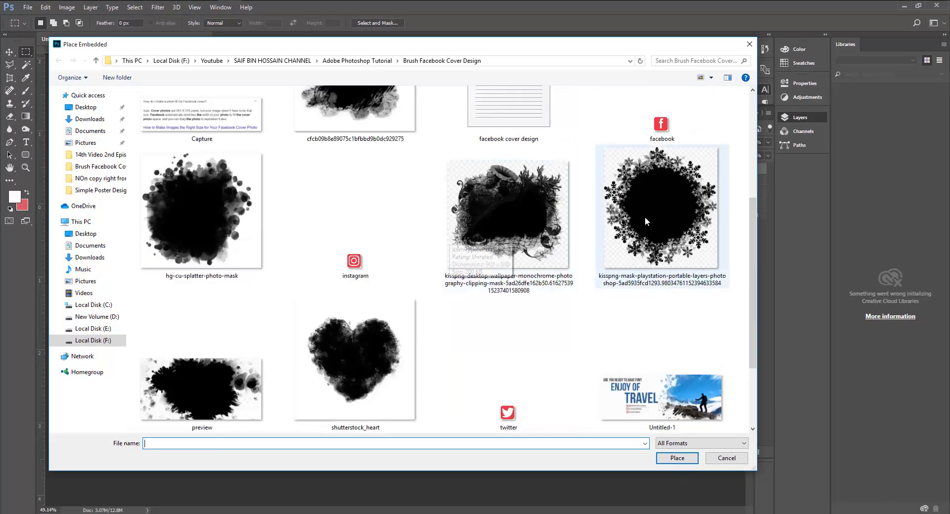
{"action": "left_click", "coordinate": [355, 261]}
{"action": "double_click", "coordinate": [355, 261]}
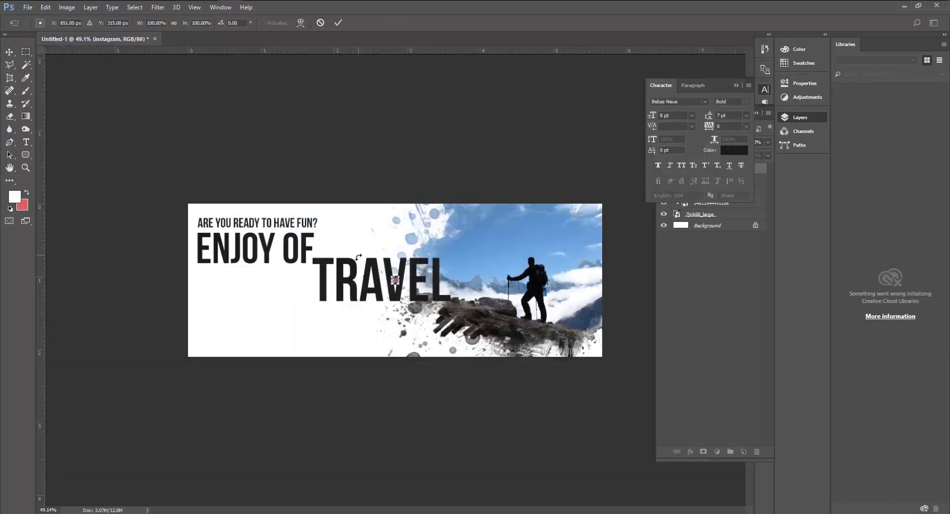
{"action": "scroll", "coordinate": [395, 280], "scroll_direction": "up", "scroll_amount": 3}
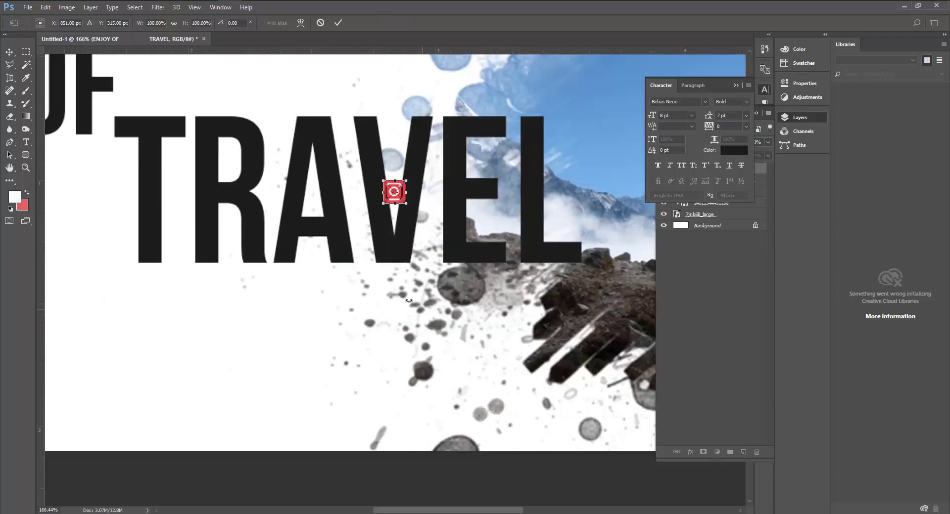
{"action": "scroll", "coordinate": [445, 203], "scroll_direction": "up", "scroll_amount": 2}
{"action": "mouse_move", "coordinate": [450, 201]}
{"action": "left_mouse_down"}
{"action": "mouse_move", "coordinate": [209, 313]}
{"action": "mouse_move", "coordinate": [228, 333]}
{"action": "left_mouse_up"}
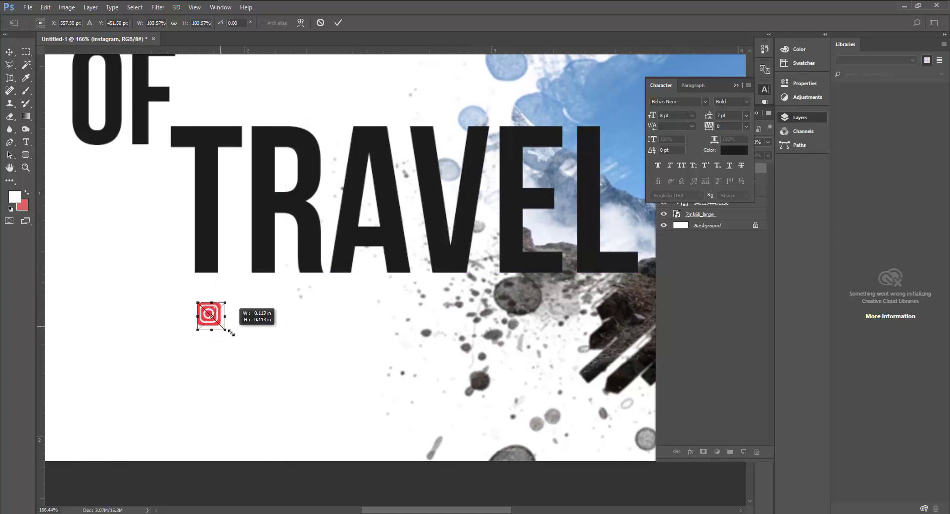
{"action": "key", "text": "Return"}
- Embed the twitter icon and place it beneath the Instagram icon
{"action": "key", "text": "m"}
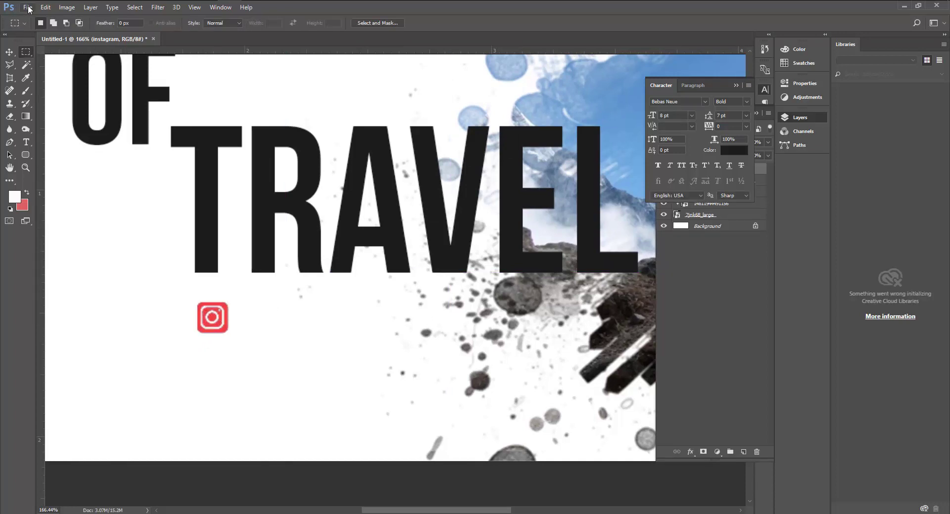
{"action": "left_click", "coordinate": [28, 7]}
{"action": "left_click", "coordinate": [60, 188]}
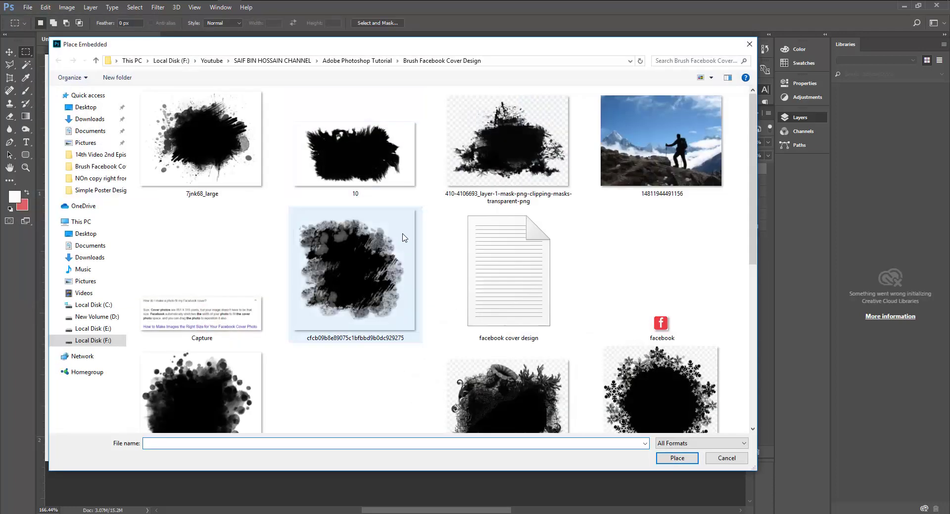
{"action": "scroll", "coordinate": [352, 223], "scroll_direction": "down", "scroll_amount": 4}
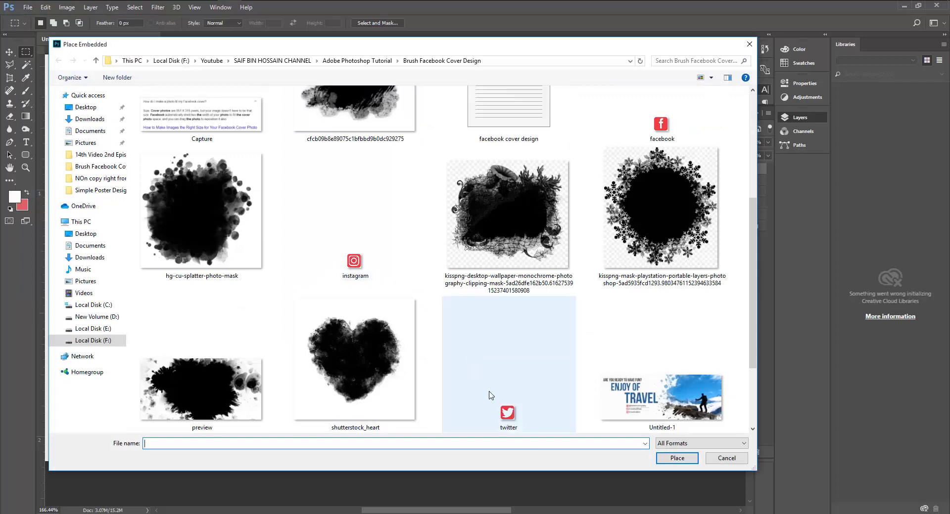
{"action": "double_click", "coordinate": [447, 311]}
{"action": "mouse_move", "coordinate": [404, 266]}
{"action": "left_mouse_down"}
{"action": "mouse_move", "coordinate": [221, 328]}
{"action": "mouse_move", "coordinate": [223, 366]}
{"action": "left_mouse_up"}
{"action": "key", "text": "Return"}
- Embed the youtube icon, enlarged and set below the Twitter icon
{"action": "key", "text": "m"}
{"action": "left_click", "coordinate": [29, 7]}
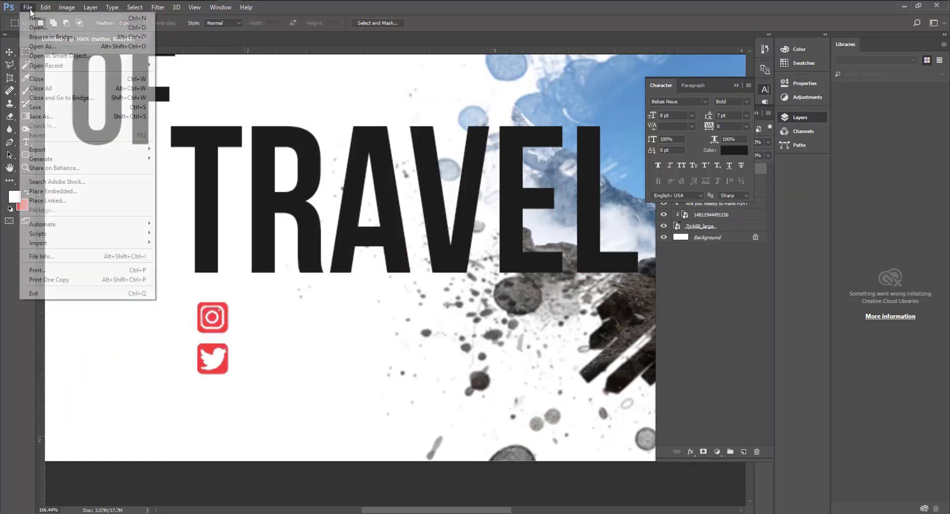
{"action": "left_click", "coordinate": [51, 192]}
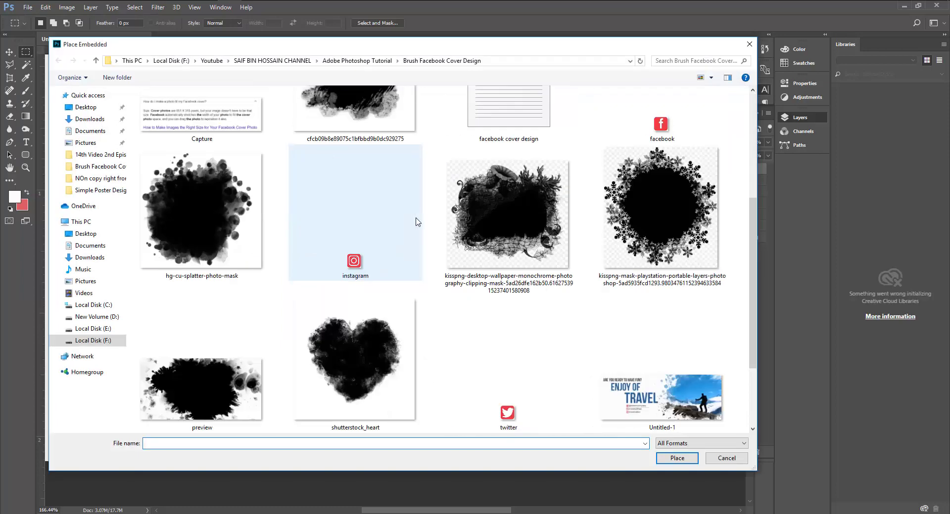
{"action": "scroll", "coordinate": [415, 222], "scroll_direction": "down", "scroll_amount": 3}
{"action": "double_click", "coordinate": [218, 395]}
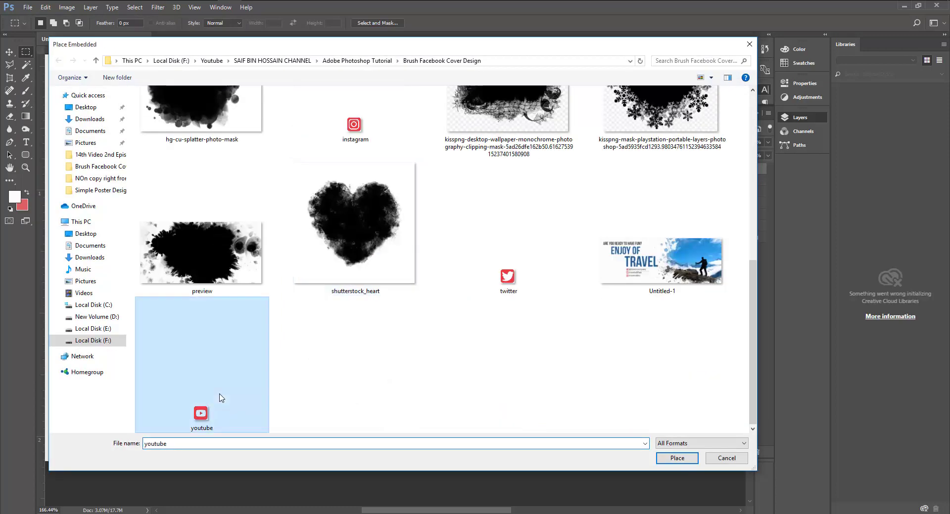
{"action": "left_click_drag", "start_coordinate": [402, 264], "coordinate": [221, 369]}
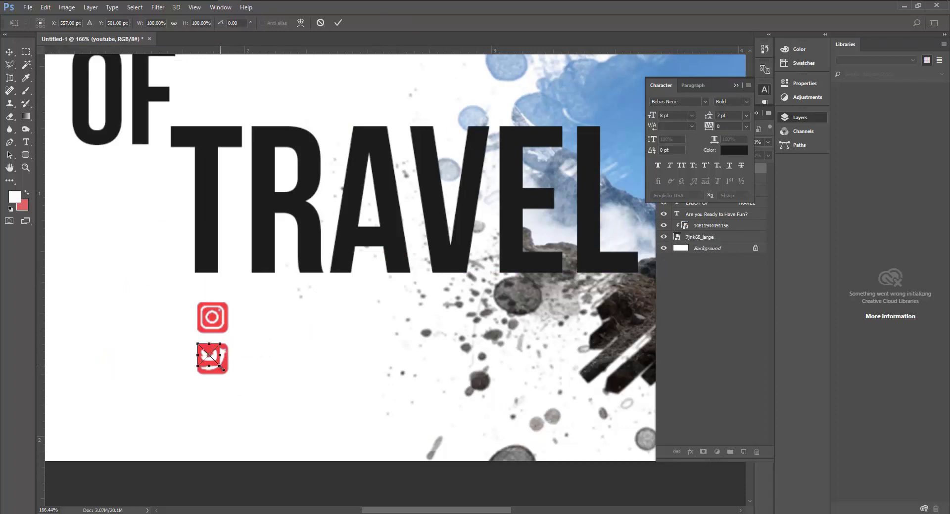
{"action": "left_click_drag", "start_coordinate": [228, 374], "coordinate": [224, 409]}
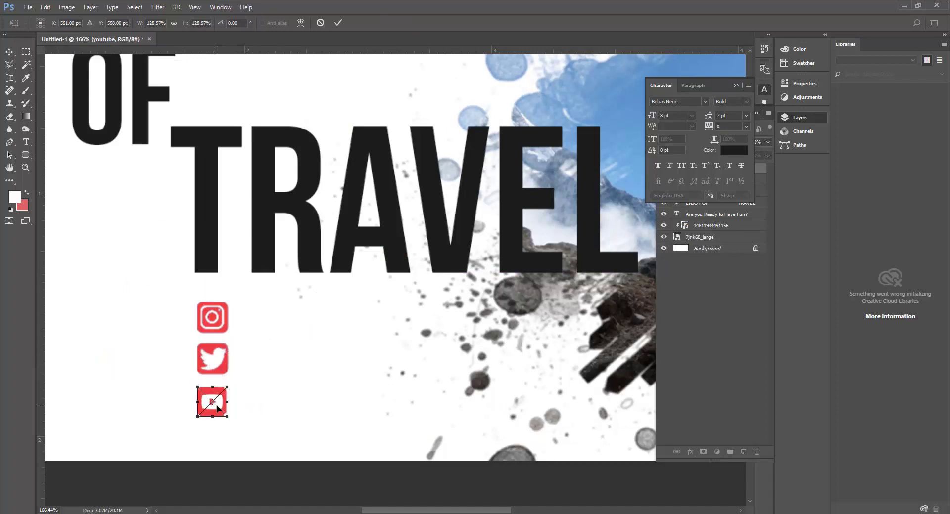
{"action": "key", "text": "Return"}
{"action": "key", "text": "m"}
{"action": "mouse_move", "coordinate": [236, 347]}
{"action": "left_mouse_down"}
{"action": "mouse_move", "coordinate": [215, 354]}
{"action": "mouse_move", "coordinate": [183, 261]}
{"action": "left_mouse_up"}
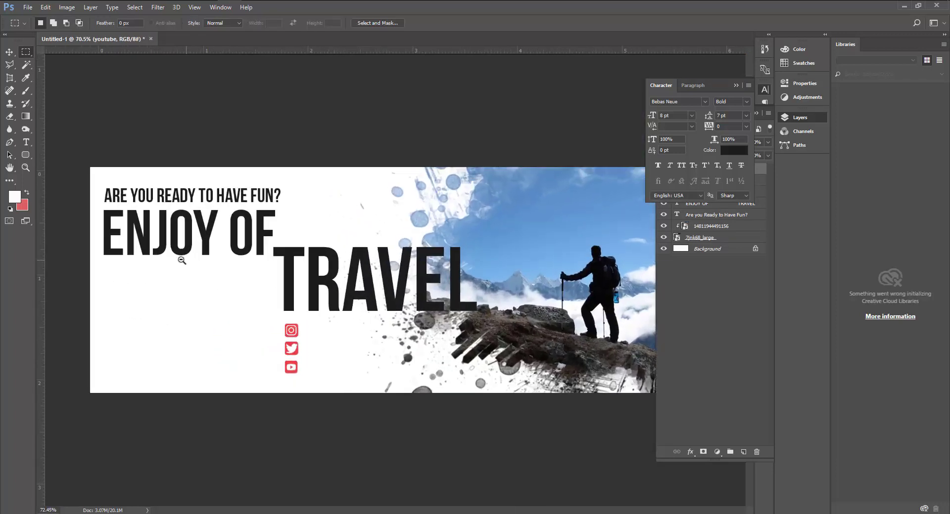
{"action": "left_click_drag", "start_coordinate": [156, 188], "coordinate": [131, 182]}
{"action": "left_click_drag", "start_coordinate": [28, 144], "coordinate": [59, 142]}
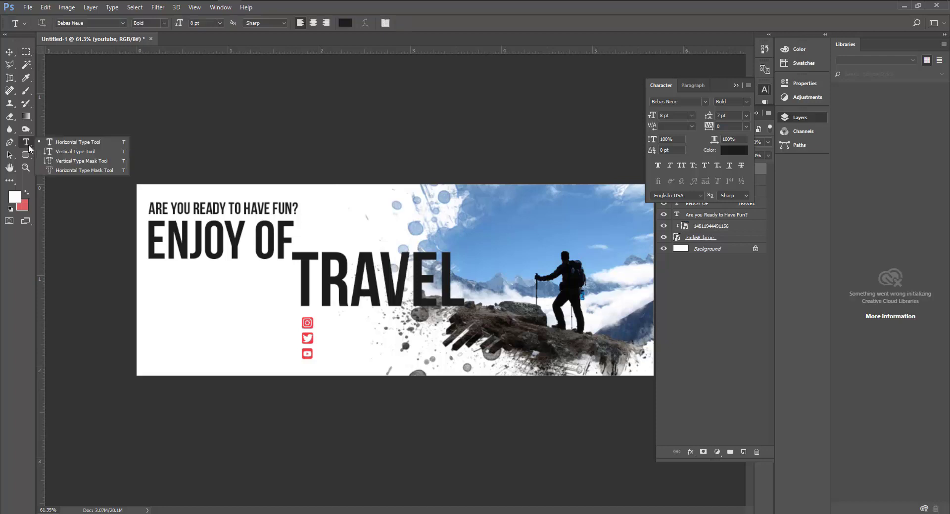
{"action": "left_click", "coordinate": [325, 325]}
{"action": "type", "text": "@"}
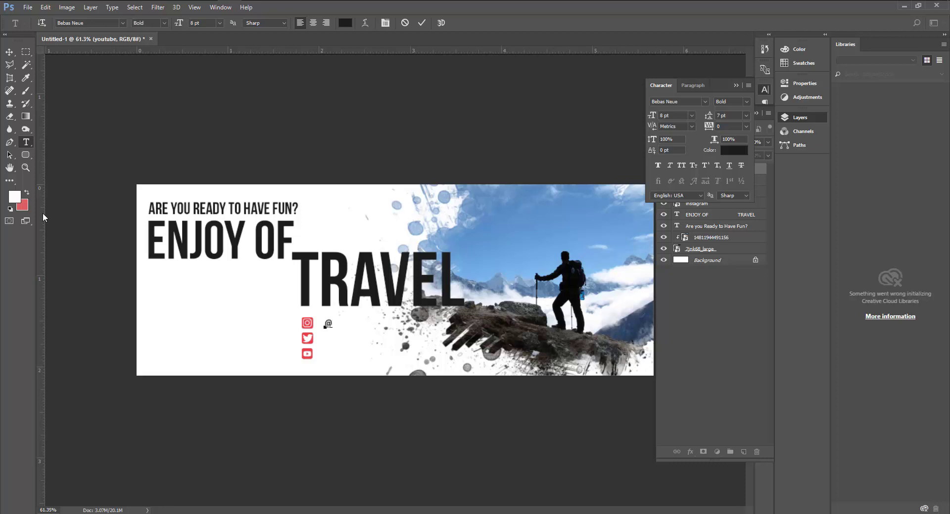
{"action": "type", "text": "TRAVEL"}
{"action": "type", "text": "COMPANY"}
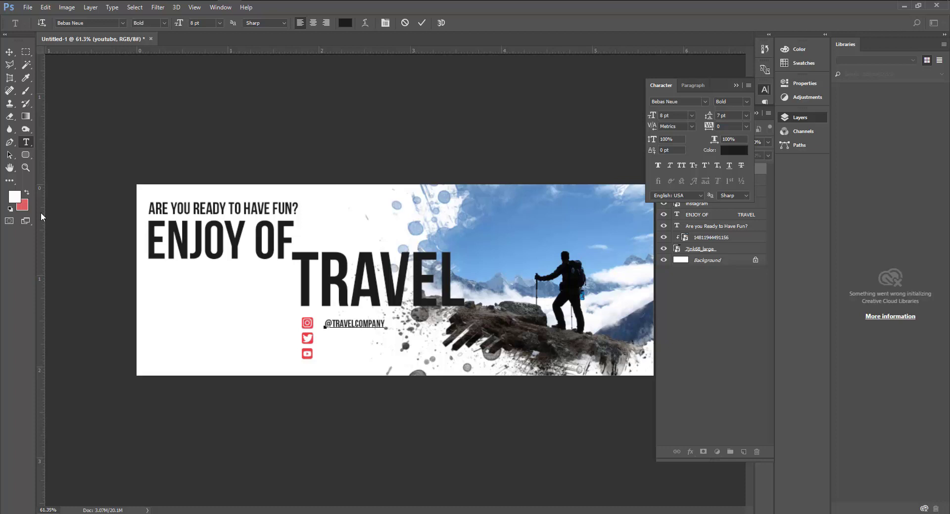
{"action": "left_click", "coordinate": [10, 51]}
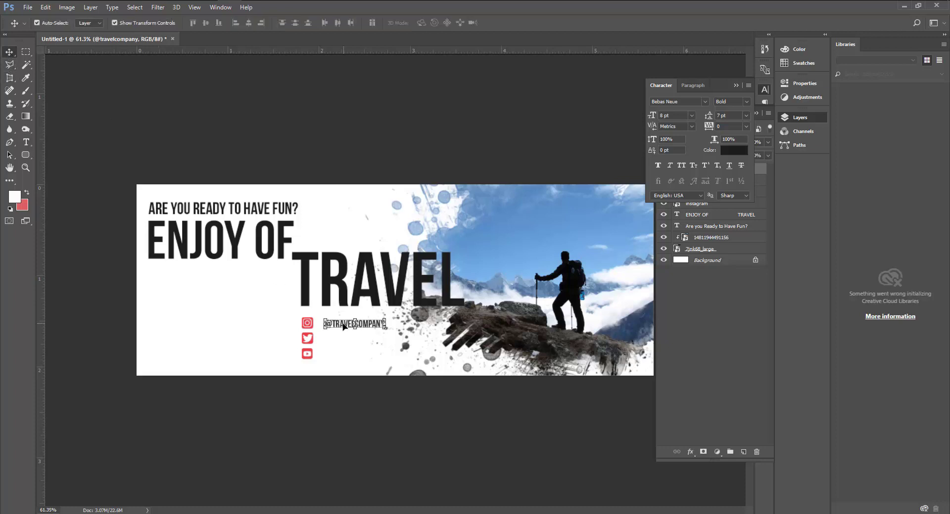
- Set the handle's font to Lato Regular
{"action": "left_click", "coordinate": [340, 281]}
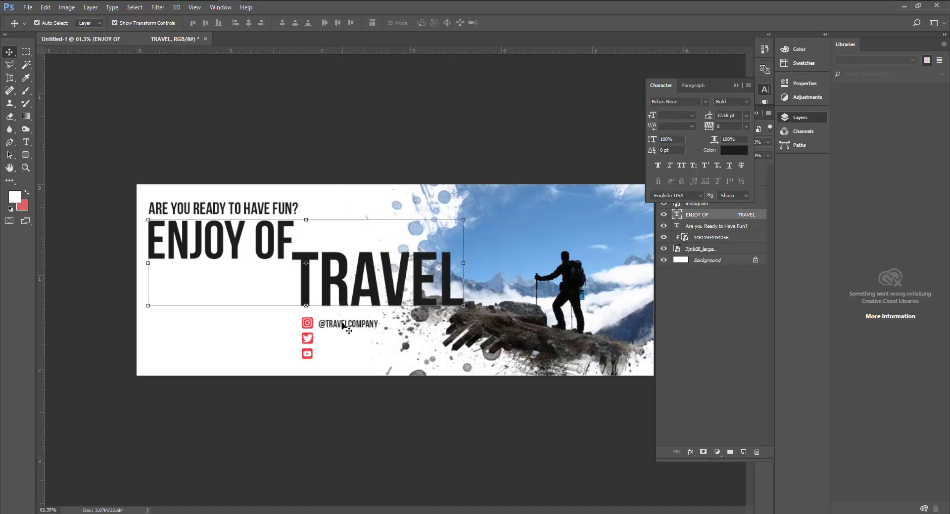
{"action": "left_click", "coordinate": [342, 325]}
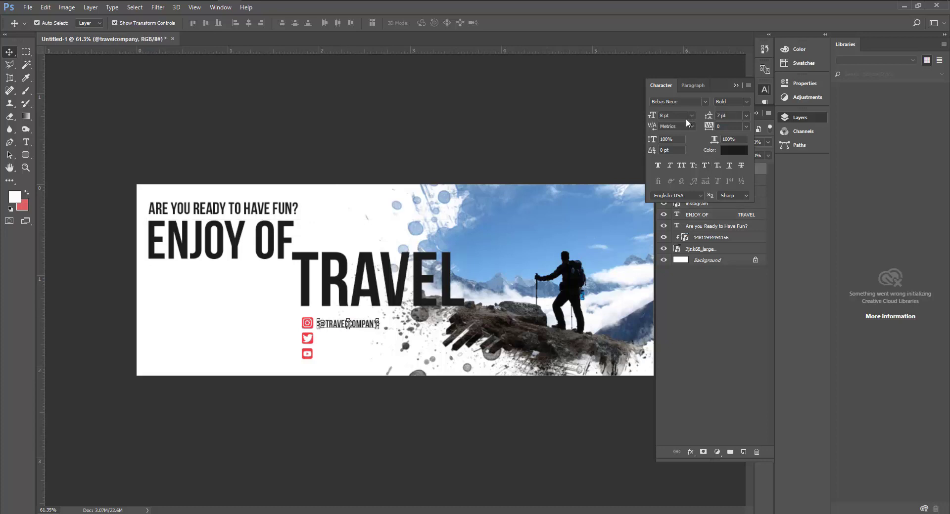
{"action": "left_click", "coordinate": [675, 102]}
{"action": "type", "text": "lato"}
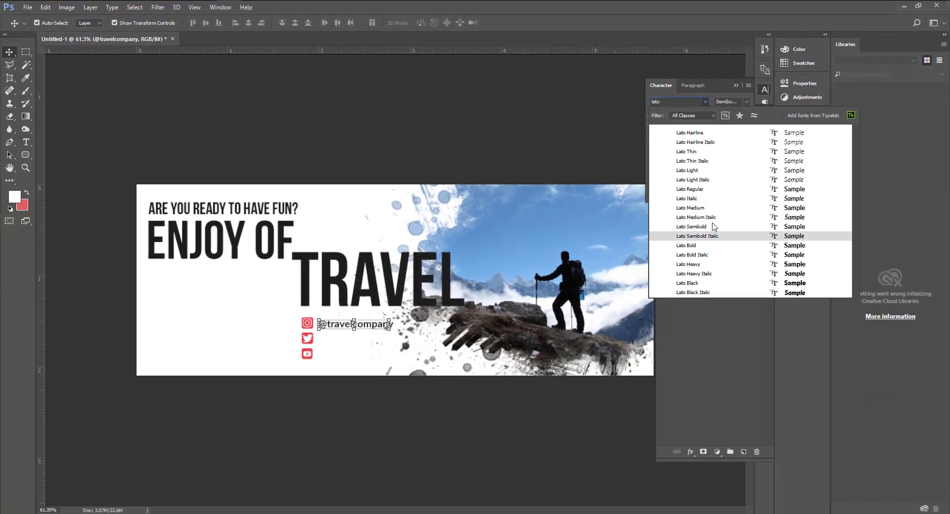
{"action": "left_click", "coordinate": [702, 189]}
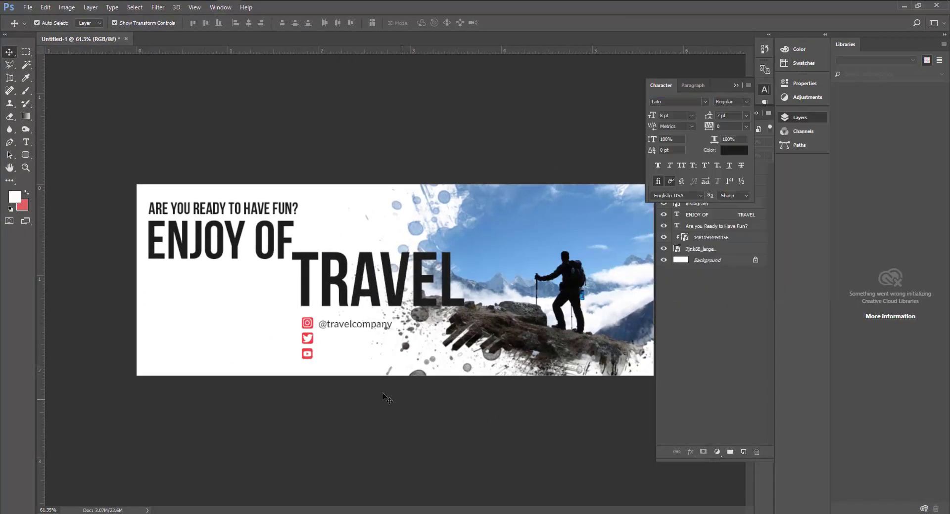
- Duplicate the handle beside the Twitter icon and change it to travelwithus
{"action": "left_click_drag", "start_coordinate": [340, 328], "coordinate": [340, 341]}
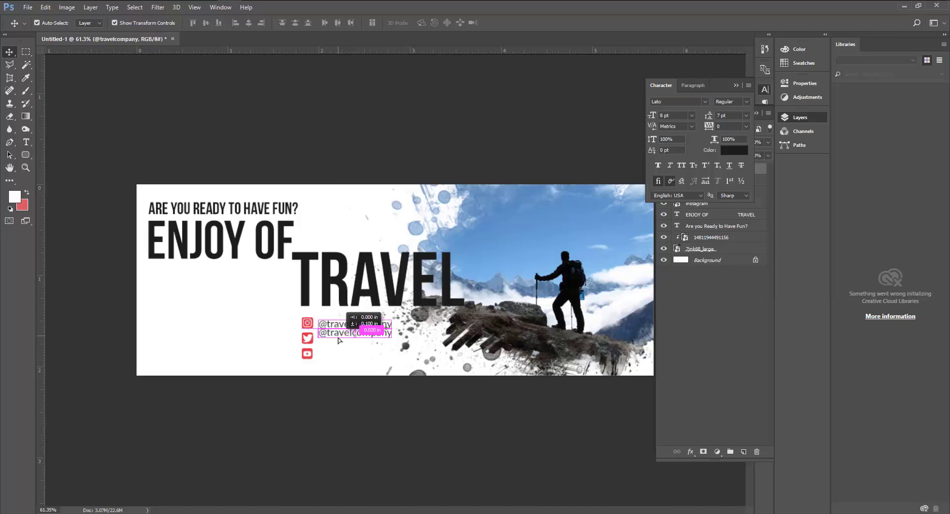
{"action": "left_click", "coordinate": [26, 142]}
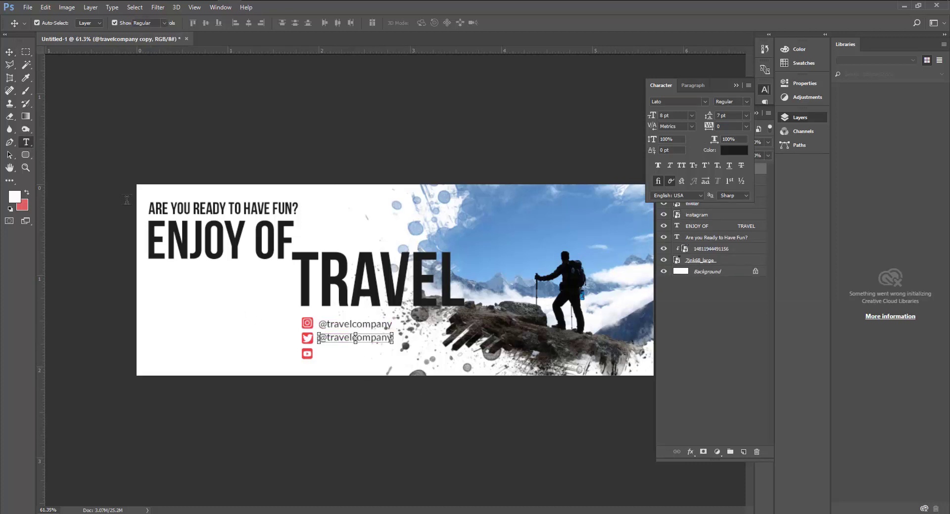
{"action": "left_click_drag", "start_coordinate": [320, 337], "coordinate": [512, 338]}
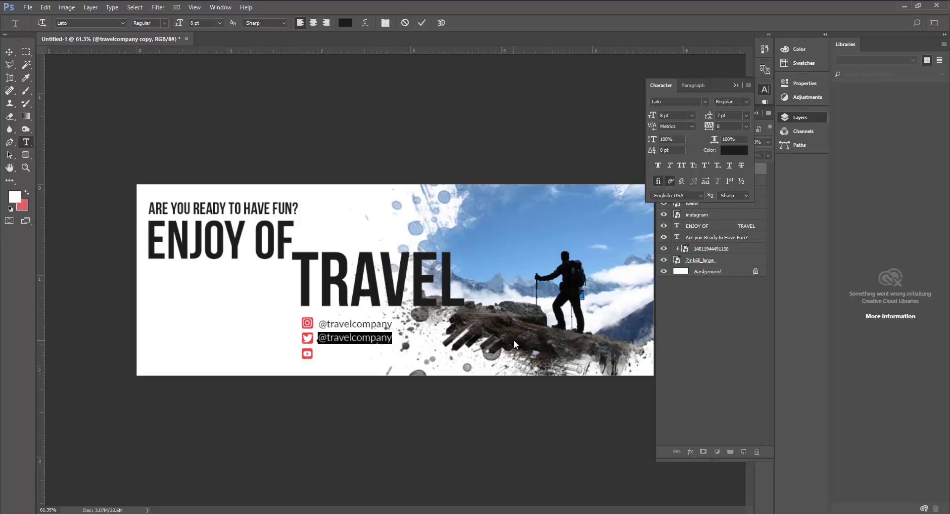
{"action": "type", "text": "travel"}
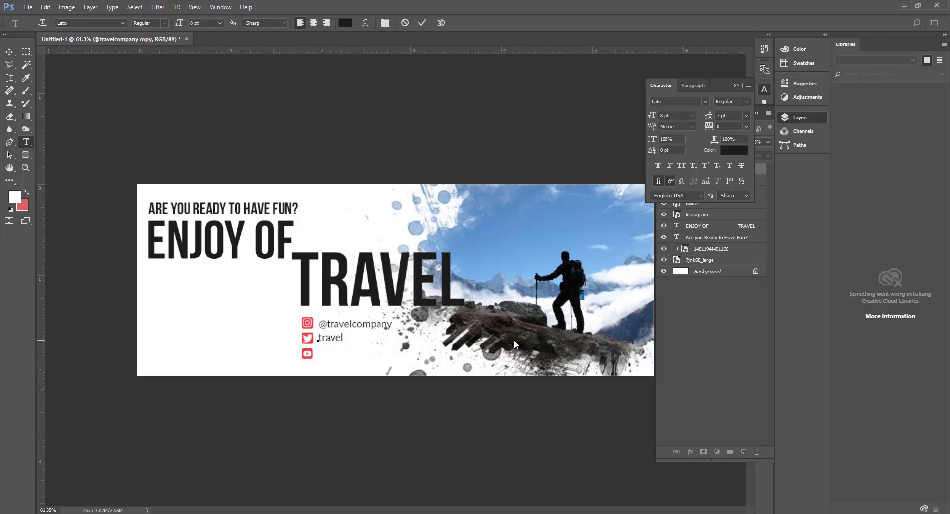
{"action": "type", "text": "with"}
{"action": "key", "text": "BackSpace"}
{"action": "key", "text": "BackSpace"}
{"action": "key", "text": "BackSpace"}
{"action": "type", "text": "hus"}
{"action": "left_click", "coordinate": [9, 51]}
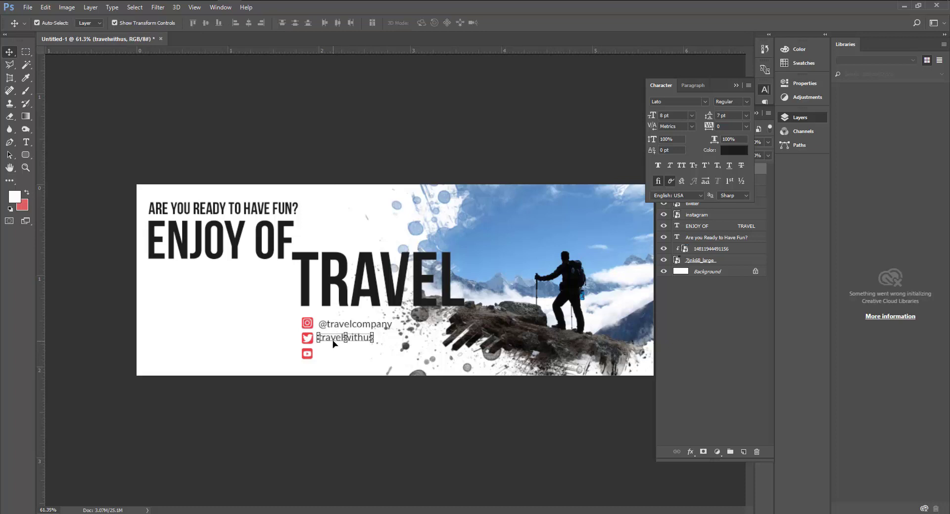
- Copy the handle beside the YouTube icon and replace its text with travelvideo
{"action": "left_click_drag", "start_coordinate": [333, 341], "coordinate": [334, 355]}
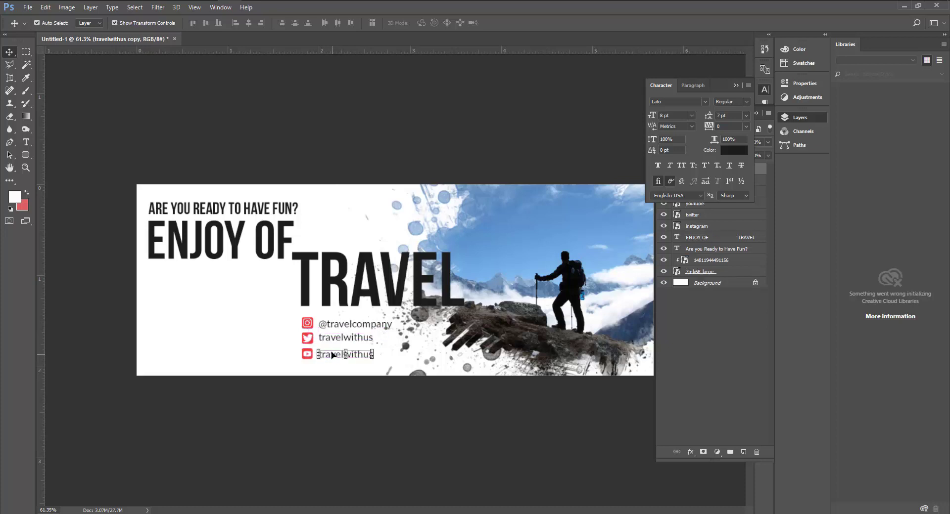
{"action": "left_click", "coordinate": [331, 340]}
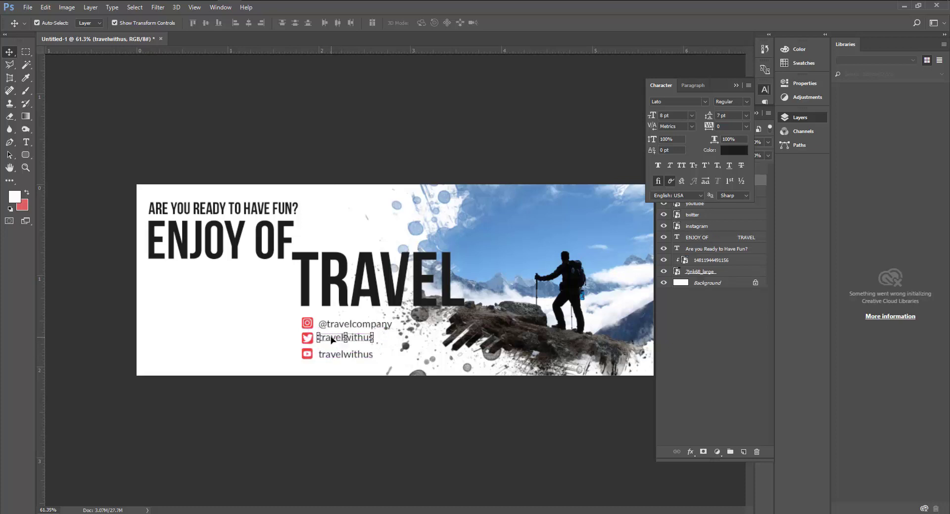
{"action": "left_click_drag", "start_coordinate": [332, 342], "coordinate": [335, 352]}
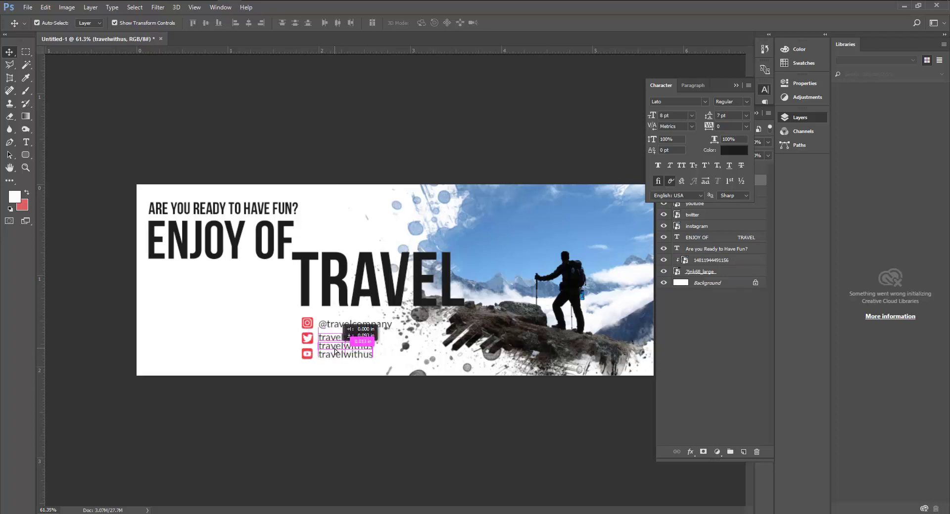
{"action": "left_click_drag", "start_coordinate": [335, 352], "coordinate": [335, 351]}
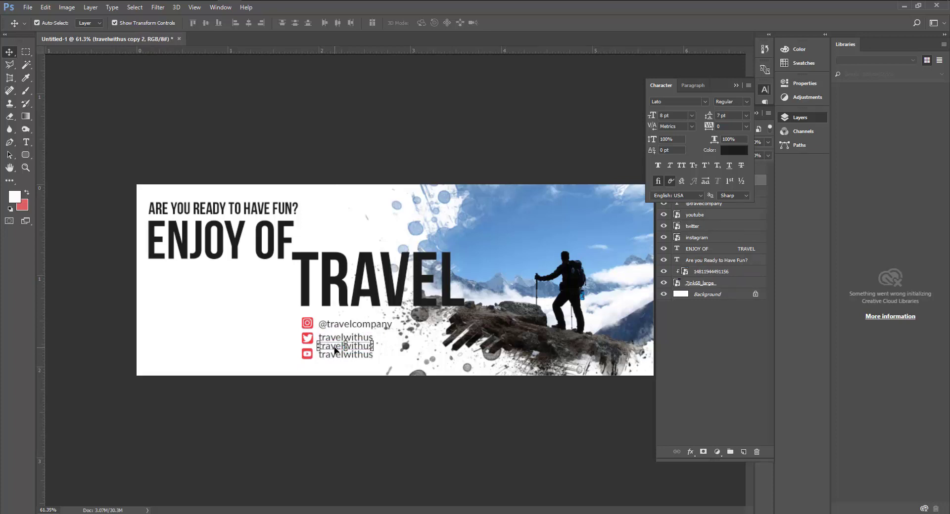
{"action": "key", "text": "ctrl+z"}
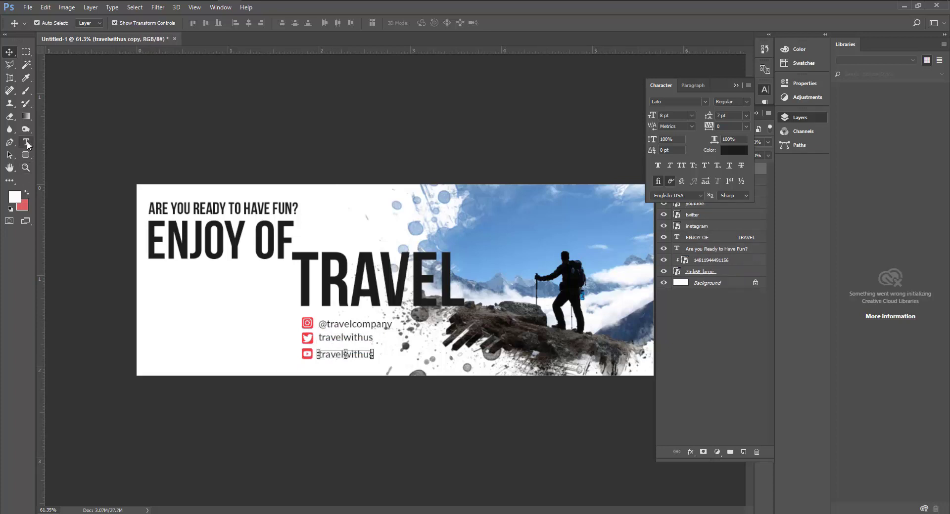
{"action": "left_click", "coordinate": [27, 142]}
{"action": "left_click_drag", "start_coordinate": [321, 355], "coordinate": [425, 351]}
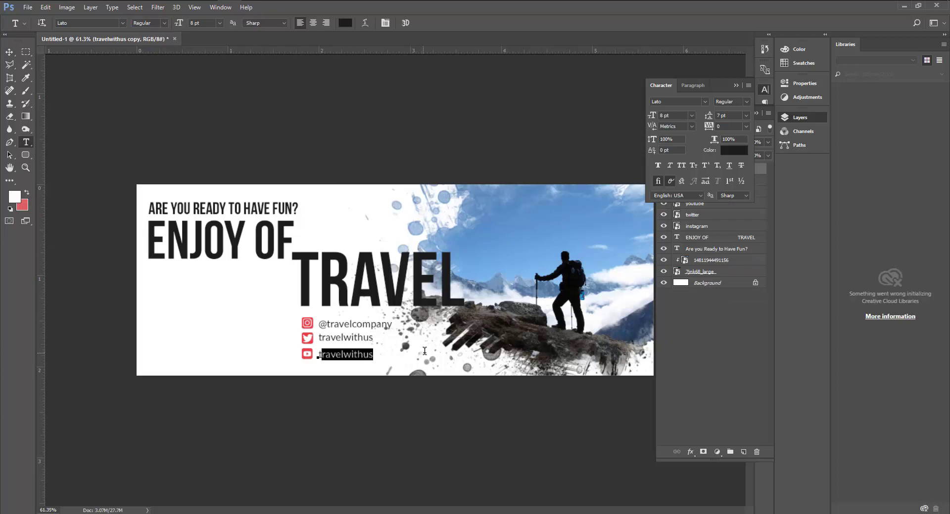
{"action": "key", "text": "ctrl+a"}
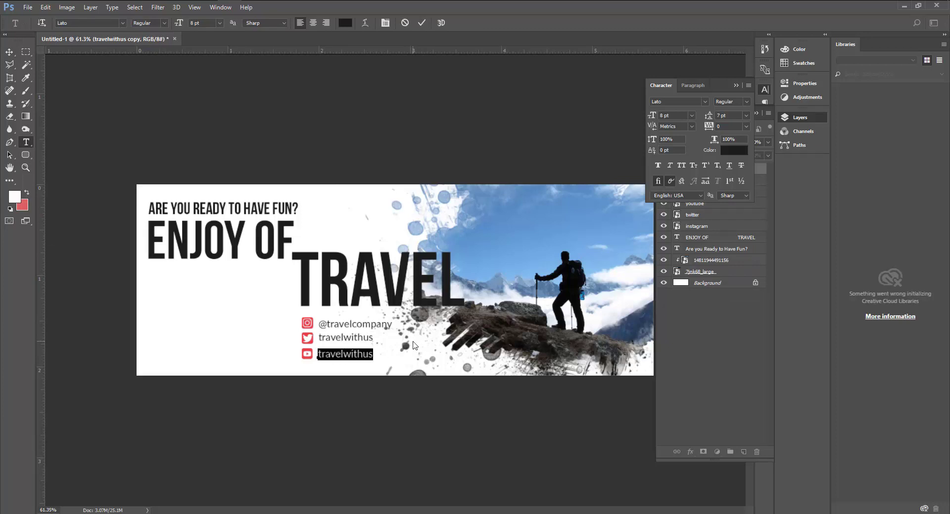
{"action": "type", "text": "travelvideo"}
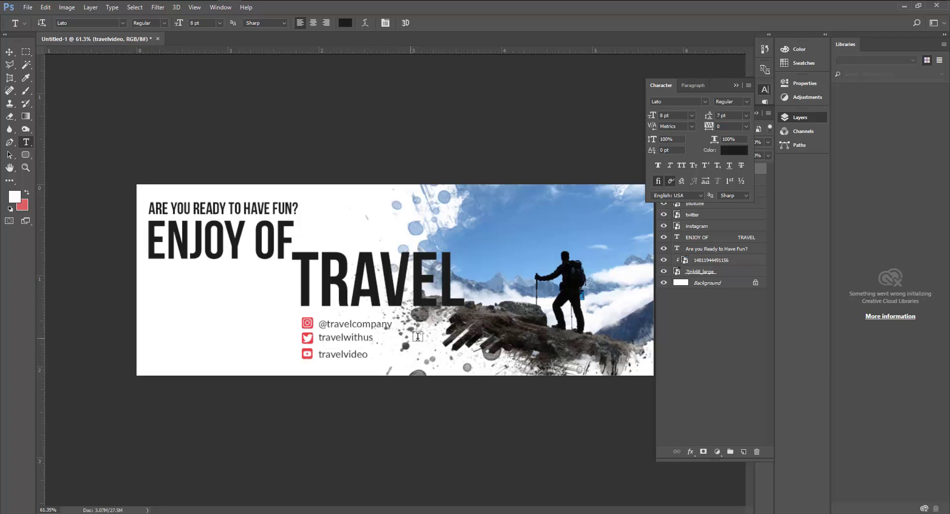
- Commit travelvideo, left-align the three handles and nudge them closer to the icons
{"action": "left_click", "coordinate": [9, 51]}
{"action": "left_click", "coordinate": [347, 328]}
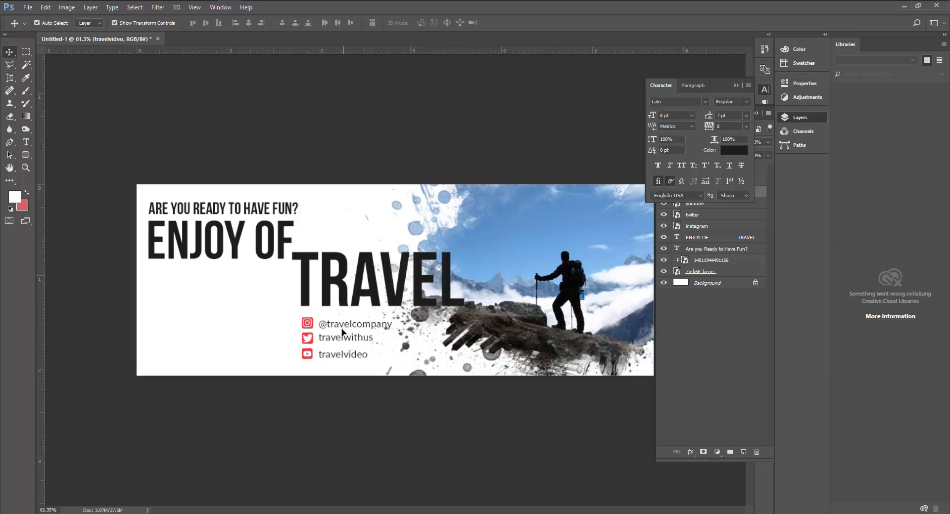
{"action": "key", "text": "ctrl+t"}
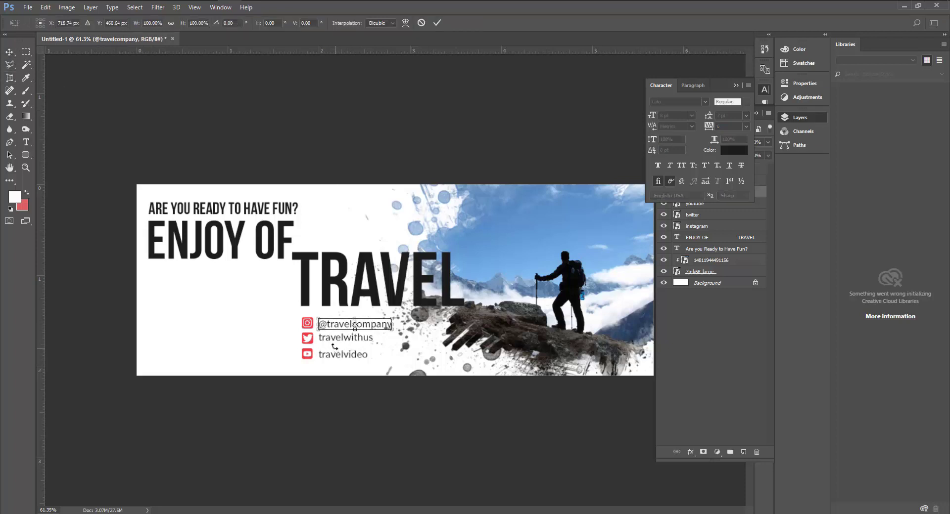
{"action": "key", "text": "Return"}
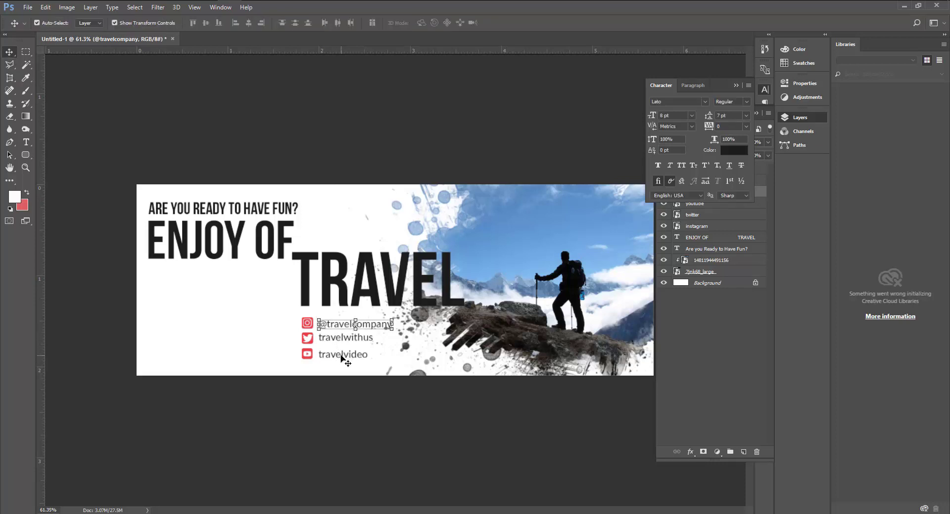
{"action": "left_click", "coordinate": [341, 358]}
{"action": "left_click", "coordinate": [336, 341], "text": "shift"}
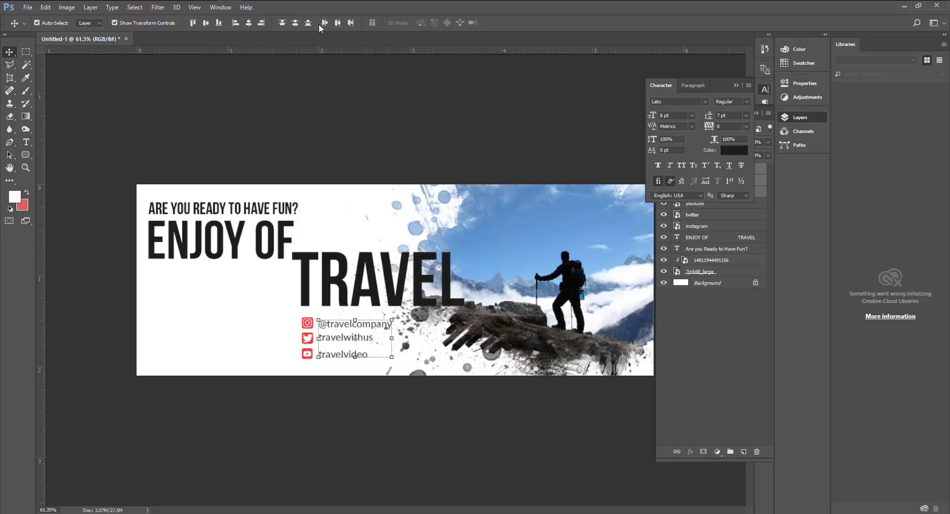
{"action": "left_click", "coordinate": [235, 24]}
{"action": "key", "text": "Left"}
{"action": "key", "text": "Left"}
{"action": "key", "text": "Left"}
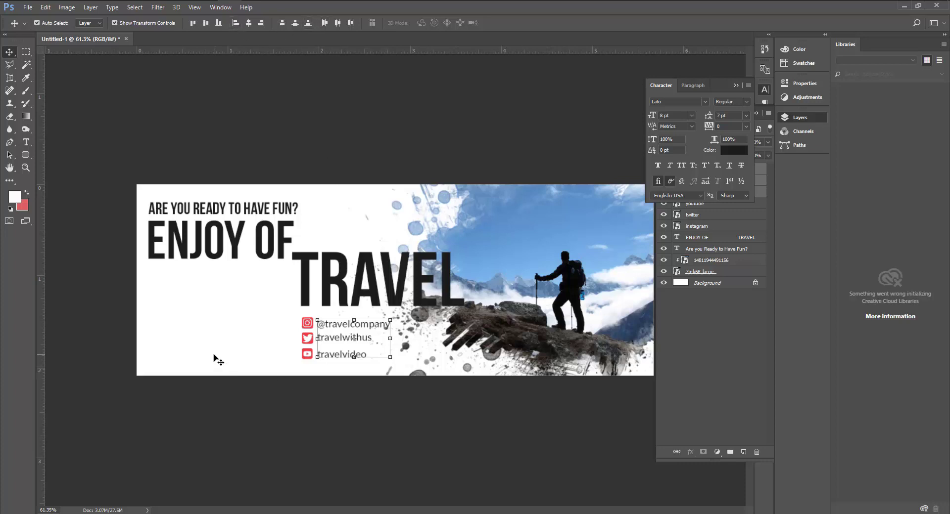
{"action": "key", "text": "Left"}
{"action": "key", "text": "Left"}
{"action": "key", "text": "Left"}
{"action": "scroll", "coordinate": [341, 451], "scroll_direction": "down", "scroll_amount": 2}
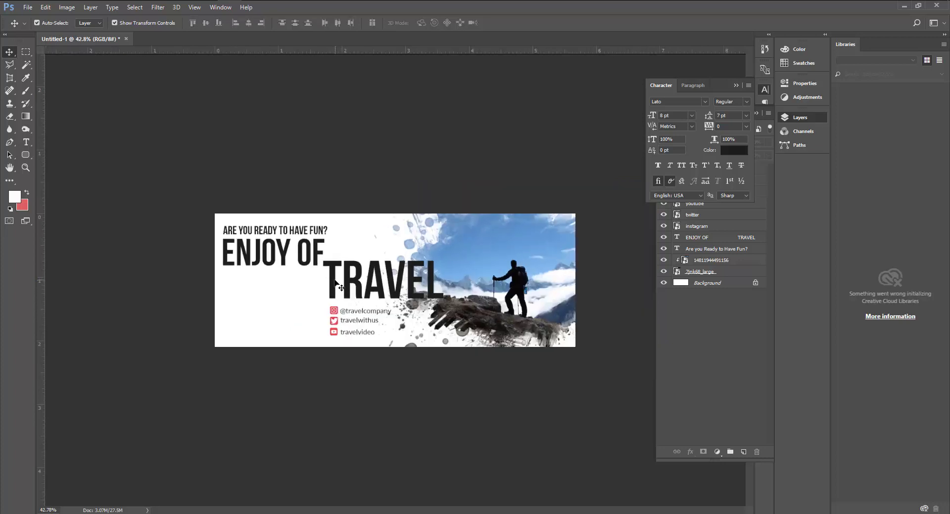
- Colour the ENJOY OF TRAVEL headline bright blue 197cde, sampled from the sky
{"action": "left_click", "coordinate": [717, 238]}
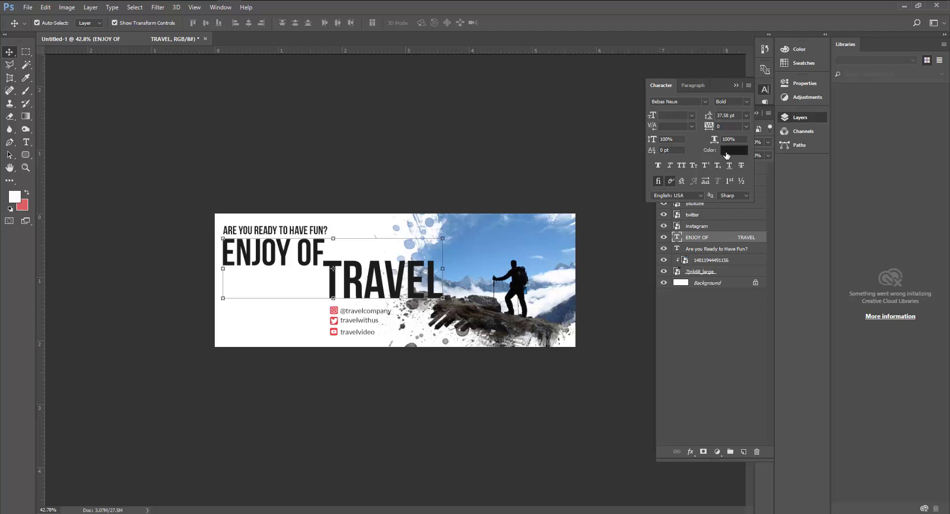
{"action": "left_click", "coordinate": [727, 151]}
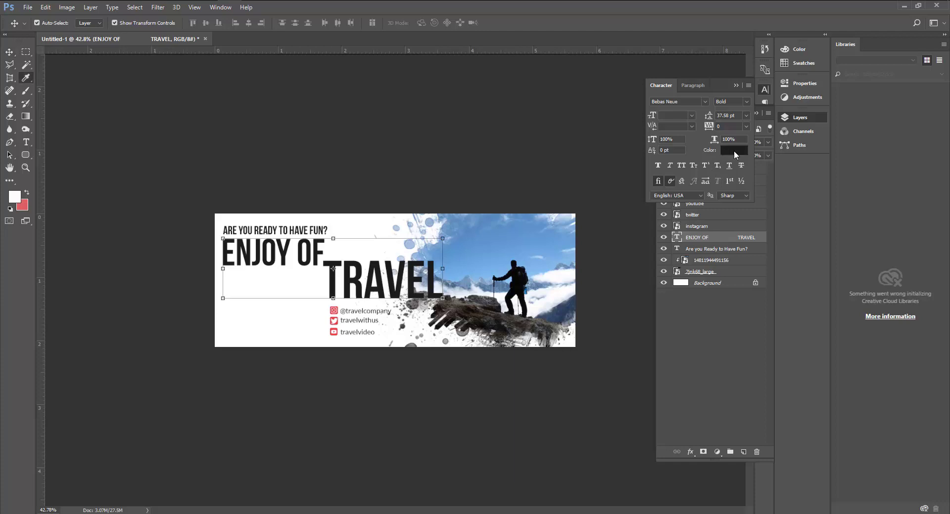
{"action": "left_click", "coordinate": [471, 248]}
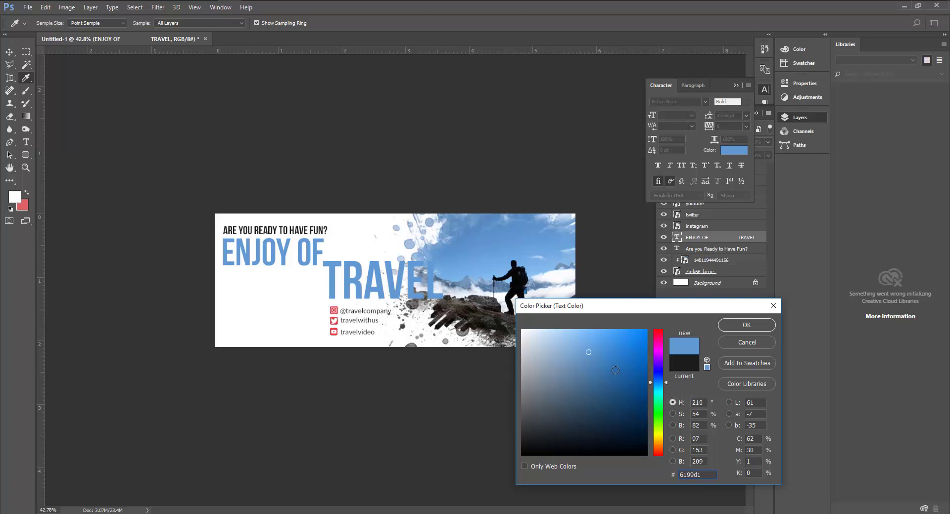
{"action": "mouse_move", "coordinate": [613, 337]}
{"action": "left_mouse_down"}
{"action": "mouse_move", "coordinate": [617, 358]}
{"action": "mouse_move", "coordinate": [632, 354]}
{"action": "left_mouse_up"}
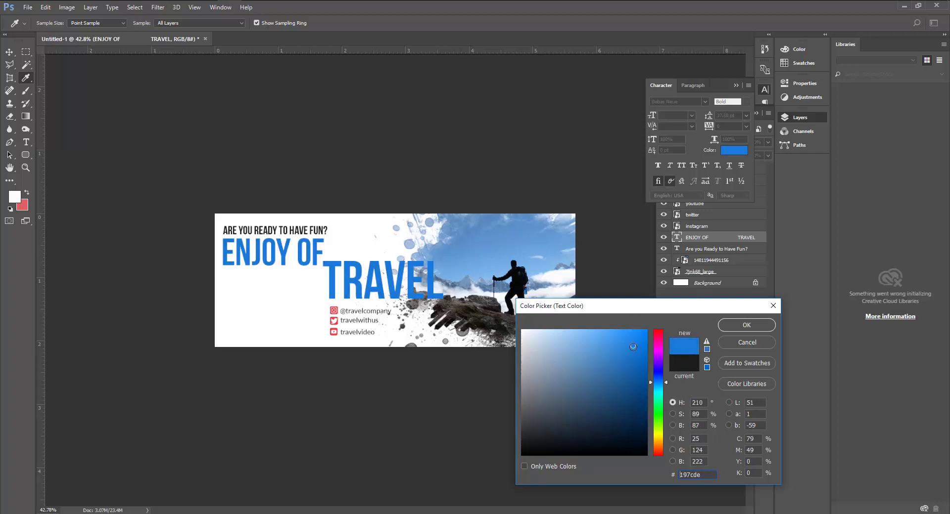
{"action": "left_click", "coordinate": [747, 325]}
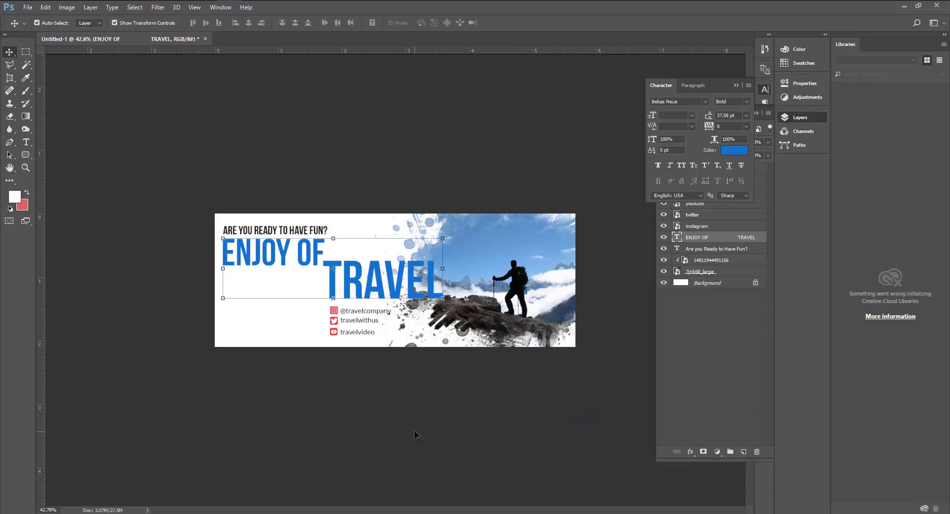
- Set the Are you Ready to Have Fun? tagline colour to dark grey 2d2d2d
{"action": "left_click", "coordinate": [242, 233]}
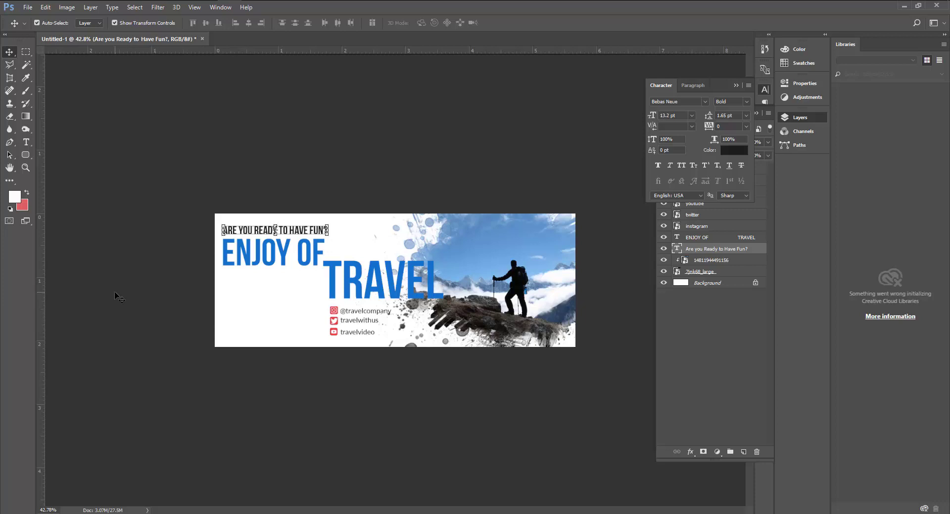
{"action": "left_click", "coordinate": [731, 154]}
{"action": "left_click_drag", "start_coordinate": [525, 447], "coordinate": [522, 434]}
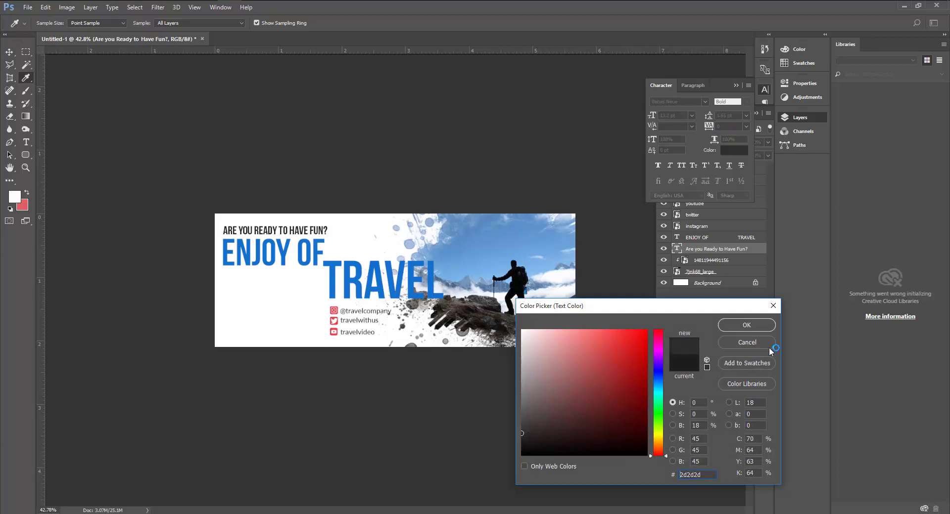
{"action": "left_click", "coordinate": [723, 325]}
{"action": "left_click", "coordinate": [528, 294]}
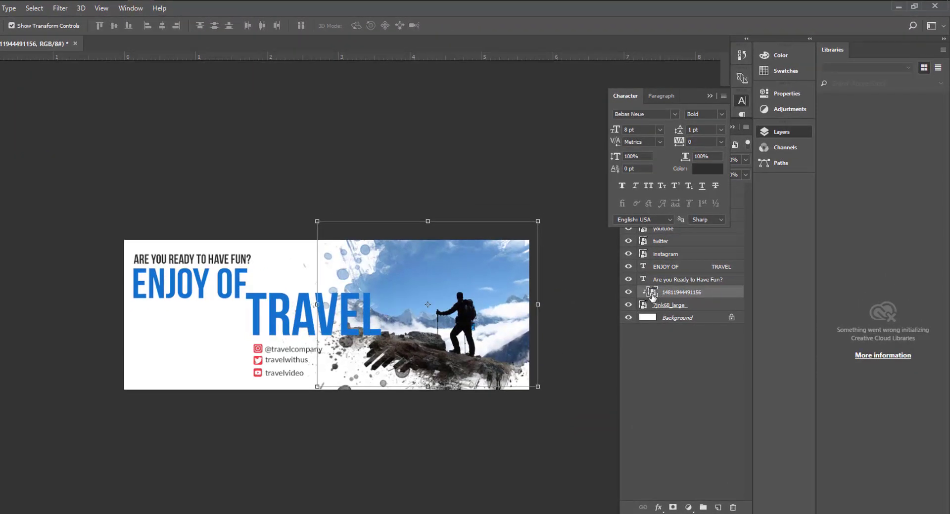
- In the hiker photo's contents, apply Vibrance +95 with Saturation +33
{"action": "double_click", "coordinate": [653, 293]}
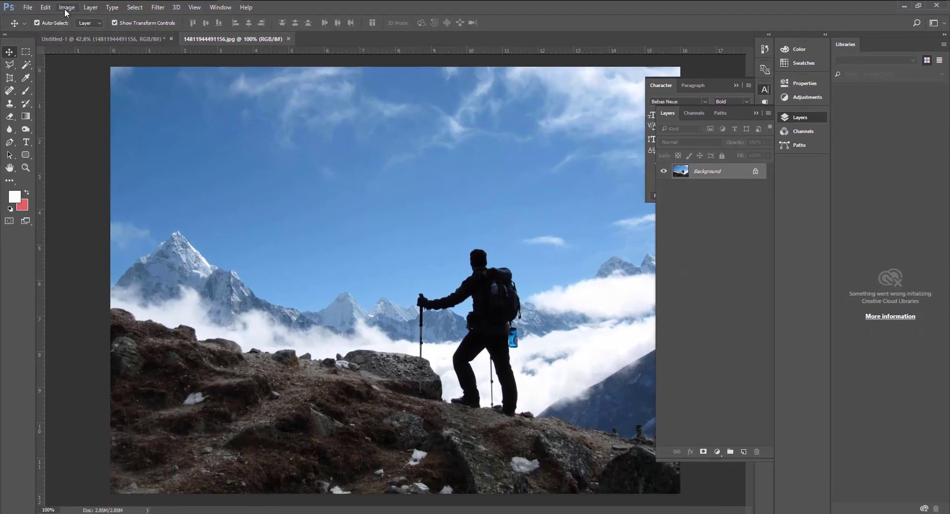
{"action": "left_click", "coordinate": [65, 11]}
{"action": "mouse_move", "coordinate": [81, 31]}
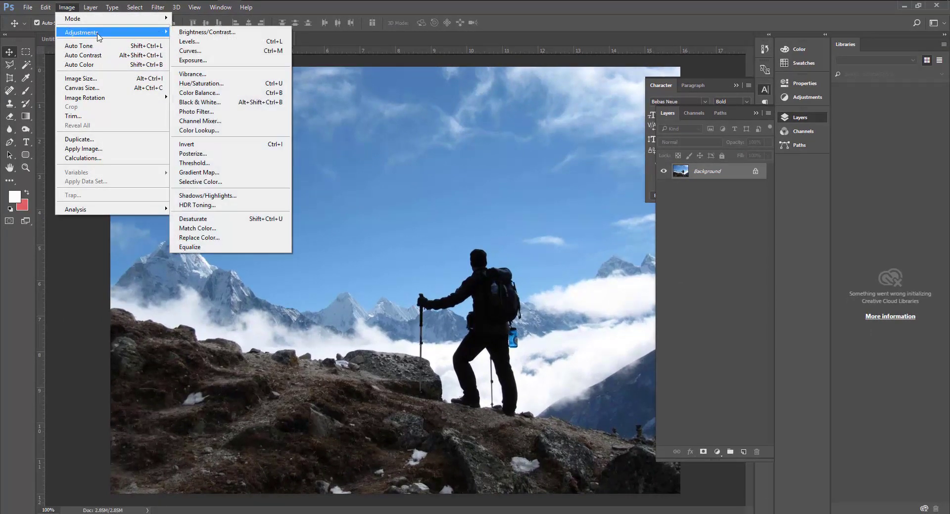
{"action": "left_click", "coordinate": [210, 78]}
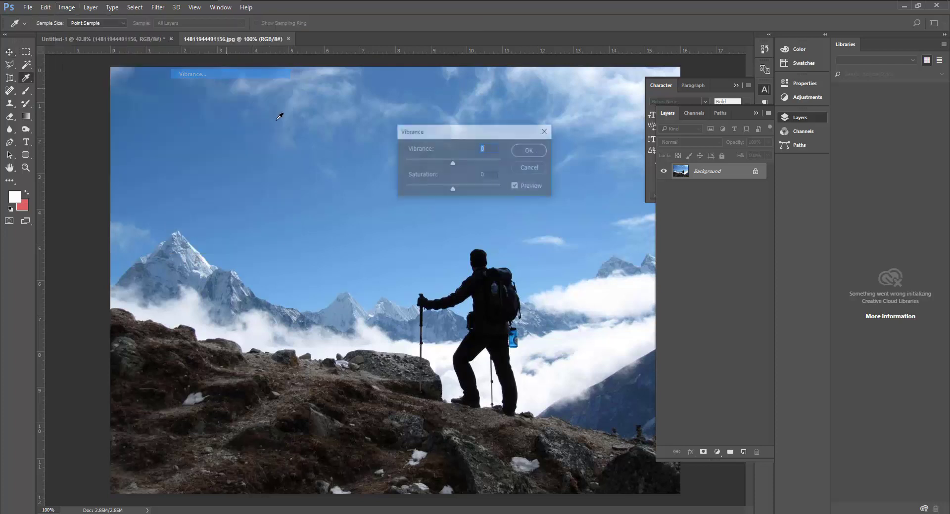
{"action": "mouse_move", "coordinate": [454, 133]}
{"action": "left_mouse_down"}
{"action": "mouse_move", "coordinate": [437, 301]}
{"action": "mouse_move", "coordinate": [319, 359]}
{"action": "left_mouse_up"}
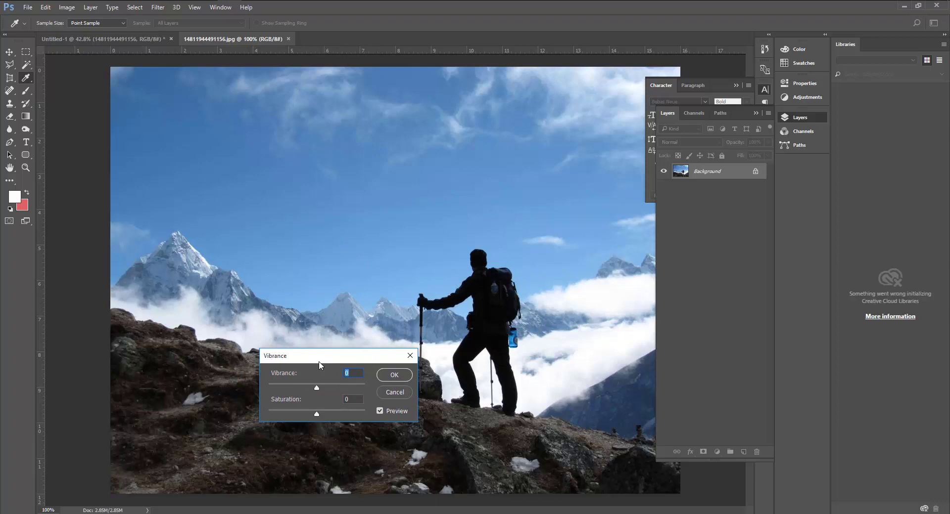
{"action": "mouse_move", "coordinate": [319, 365]}
{"action": "left_mouse_down"}
{"action": "mouse_move", "coordinate": [280, 319]}
{"action": "mouse_move", "coordinate": [304, 348]}
{"action": "mouse_move", "coordinate": [321, 345]}
{"action": "left_mouse_up"}
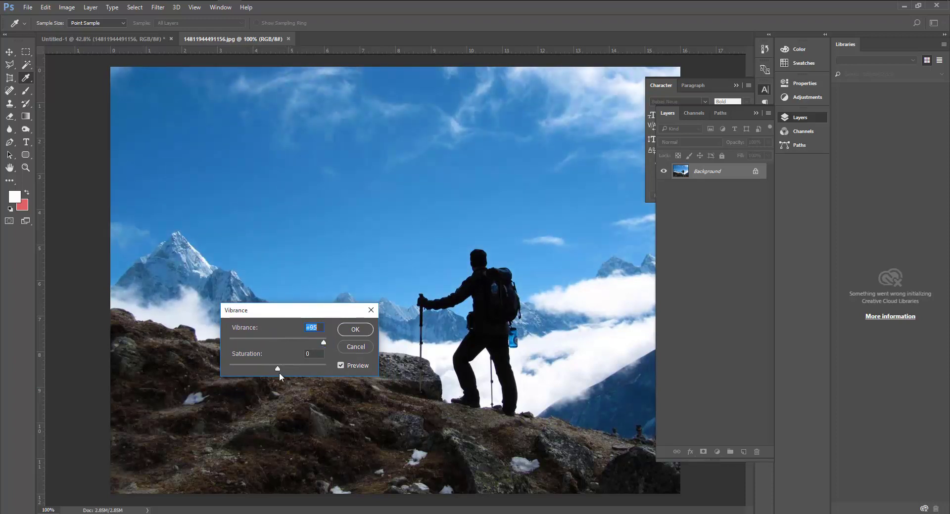
{"action": "mouse_move", "coordinate": [279, 372]}
{"action": "left_mouse_down"}
{"action": "mouse_move", "coordinate": [311, 369]}
{"action": "mouse_move", "coordinate": [262, 373]}
{"action": "mouse_move", "coordinate": [284, 372]}
{"action": "left_mouse_up"}
{"action": "left_click", "coordinate": [355, 329]}
{"action": "key", "text": "v"}
- Save the adjusted hiker photo as JPEG and close it, returning to the banner
{"action": "left_click", "coordinate": [27, 7]}
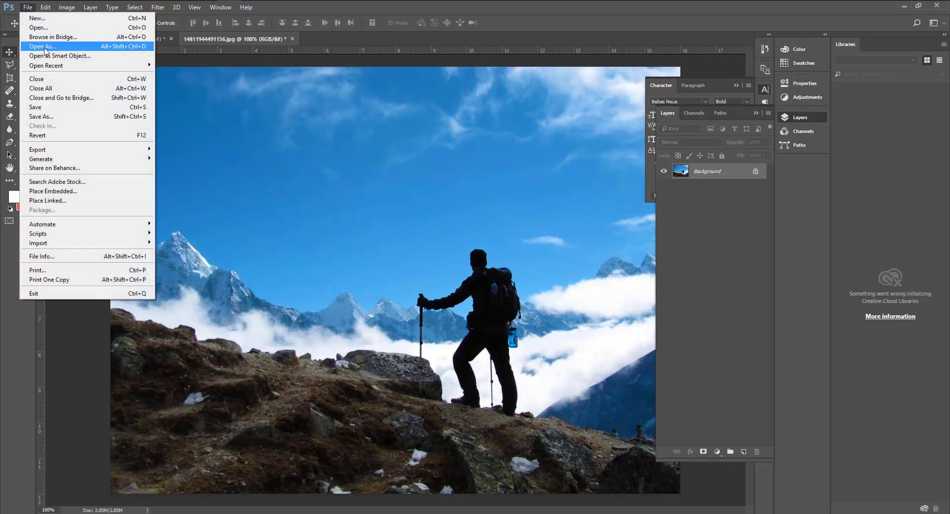
{"action": "left_click", "coordinate": [45, 106]}
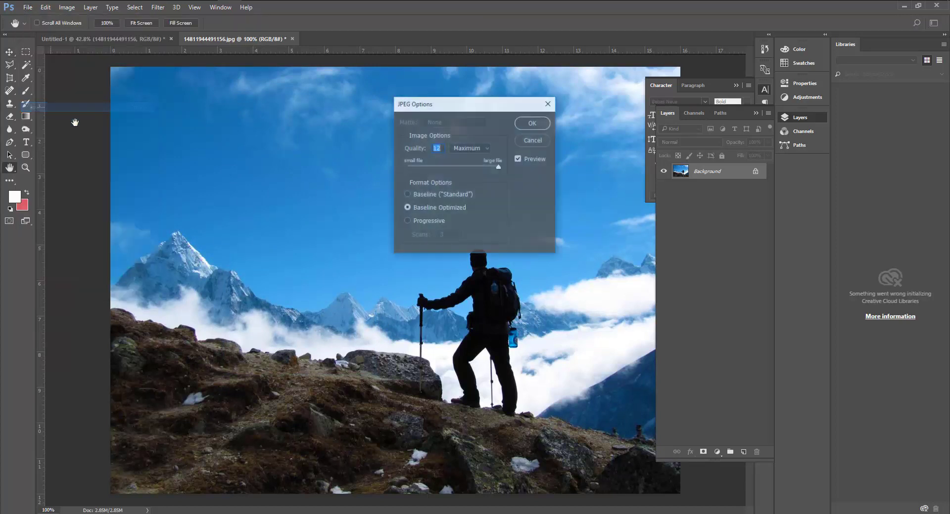
{"action": "left_click", "coordinate": [522, 124]}
{"action": "key", "text": "ctrl+w"}
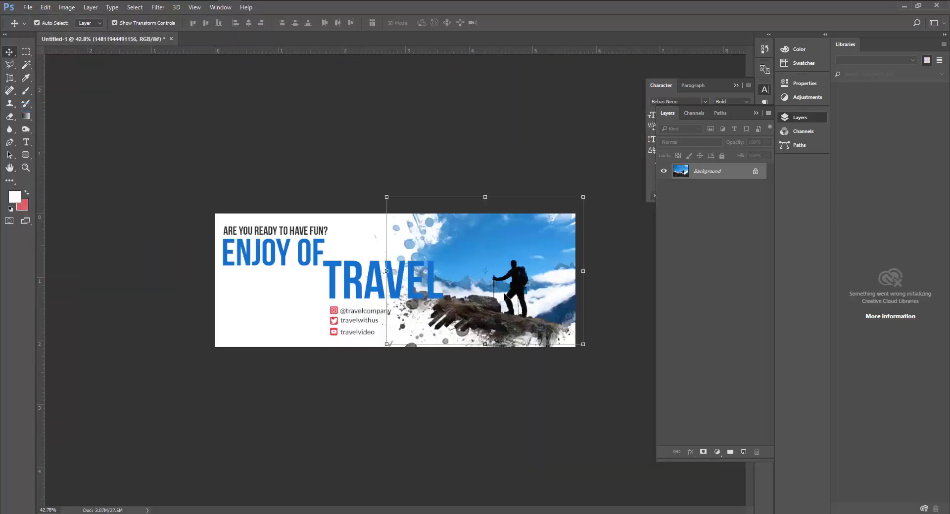
- Delete the two spaces before TRAVEL in the headline so it moves left
{"action": "left_click", "coordinate": [370, 246]}
{"action": "key", "text": "t"}
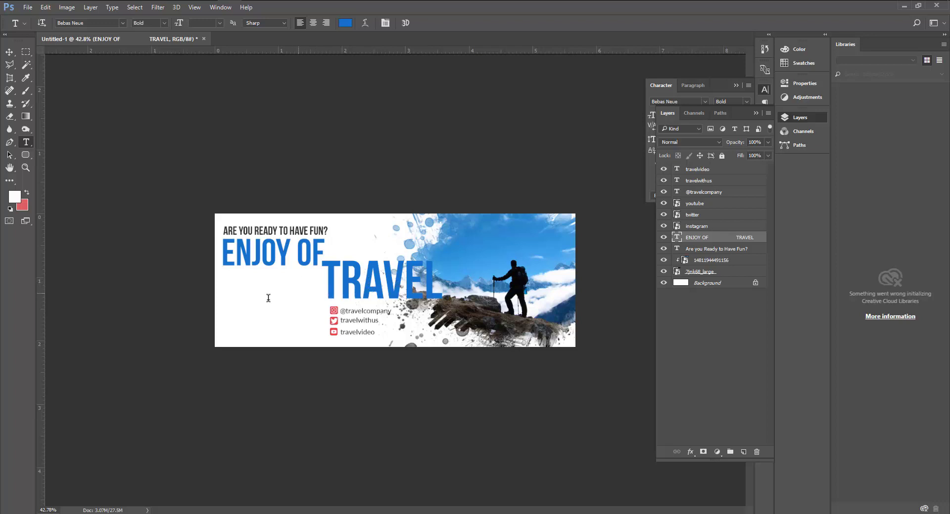
{"action": "left_click", "coordinate": [321, 270]}
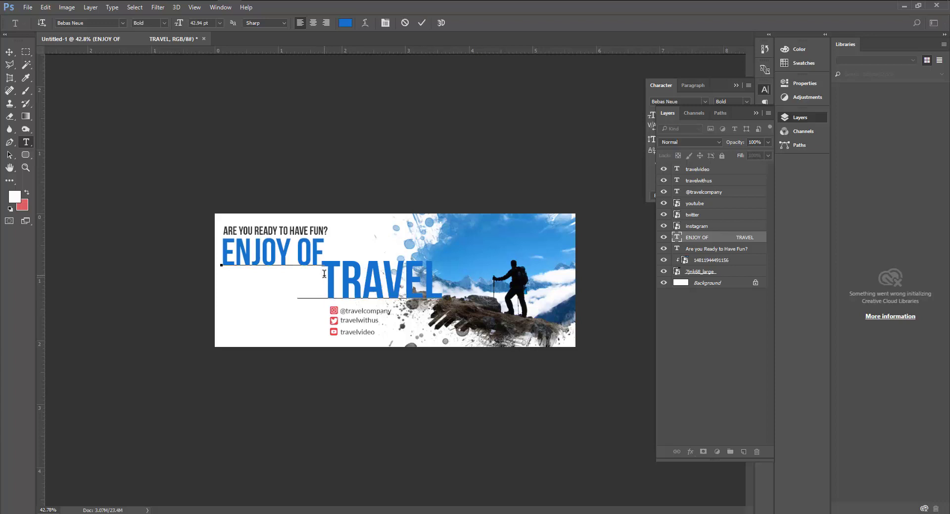
{"action": "key", "text": "BackSpace"}
{"action": "key", "text": "BackSpace"}
{"action": "key", "text": "BackSpace"}
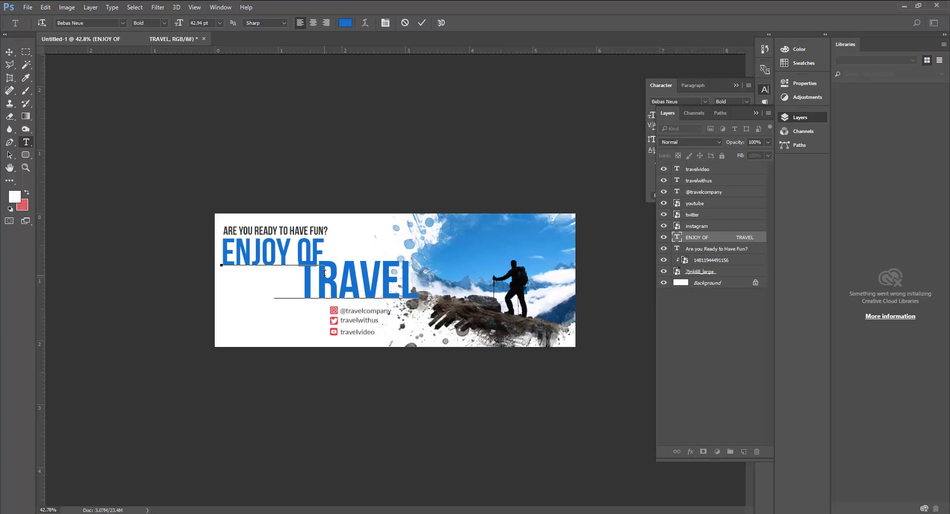
{"action": "key", "text": "BackSpace"}
- Increase the leading on TRAVEL to drop it lower, then commit the text
{"action": "left_click_drag", "start_coordinate": [298, 287], "coordinate": [478, 284]}
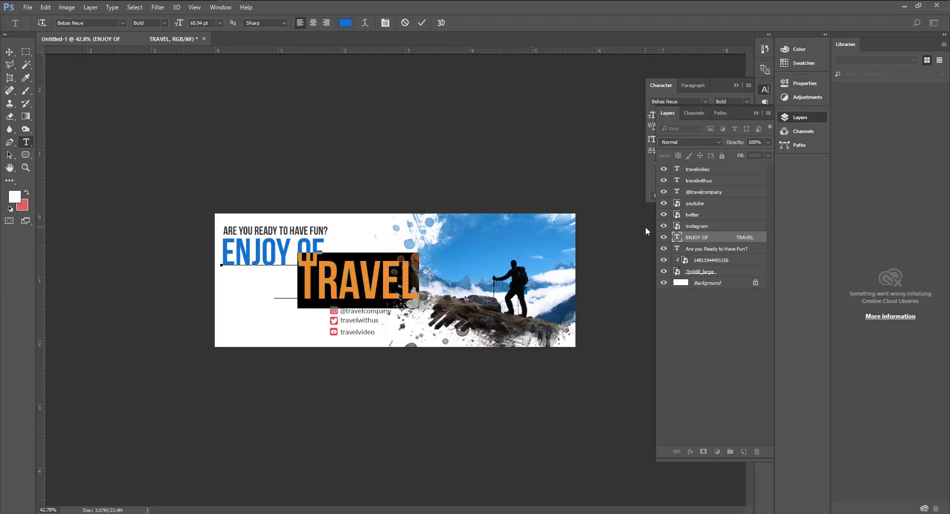
{"action": "left_click", "coordinate": [735, 144]}
{"action": "left_click", "coordinate": [726, 96]}
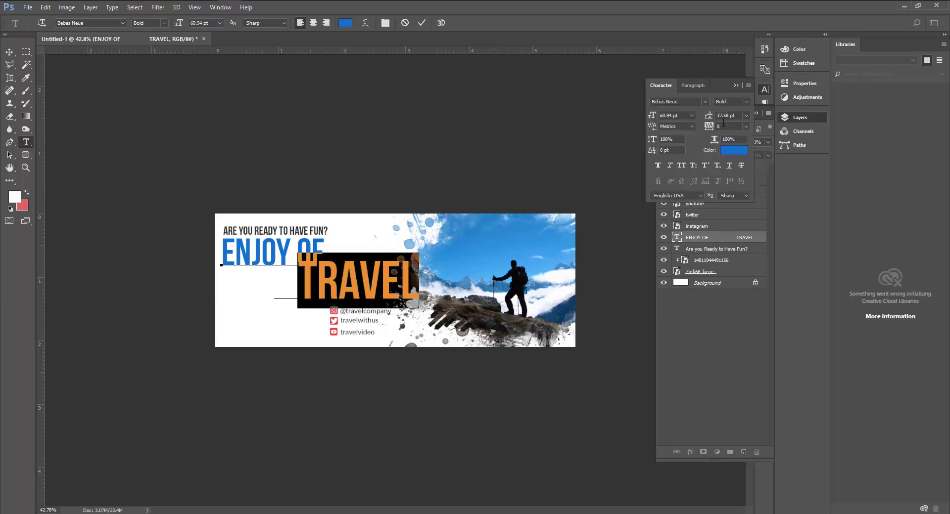
{"action": "mouse_move", "coordinate": [707, 118]}
{"action": "left_mouse_down"}
{"action": "mouse_move", "coordinate": [721, 116]}
{"action": "mouse_move", "coordinate": [712, 116]}
{"action": "left_mouse_up"}
{"action": "left_click", "coordinate": [421, 23]}
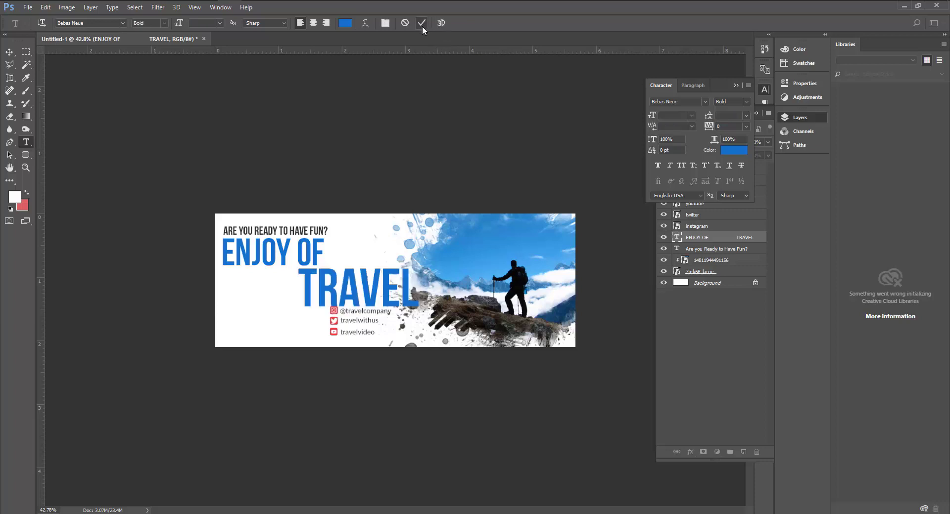
{"action": "left_click", "coordinate": [9, 52]}
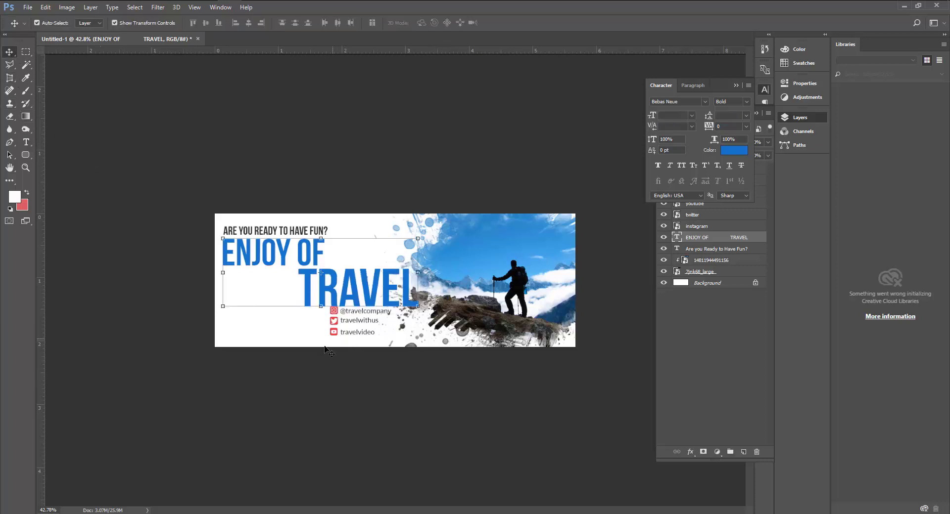
- Move the instagram, twitter and youtube icons with handles left under TRAVEL, nudged up slightly
{"action": "left_click_drag", "start_coordinate": [311, 354], "coordinate": [346, 326]}
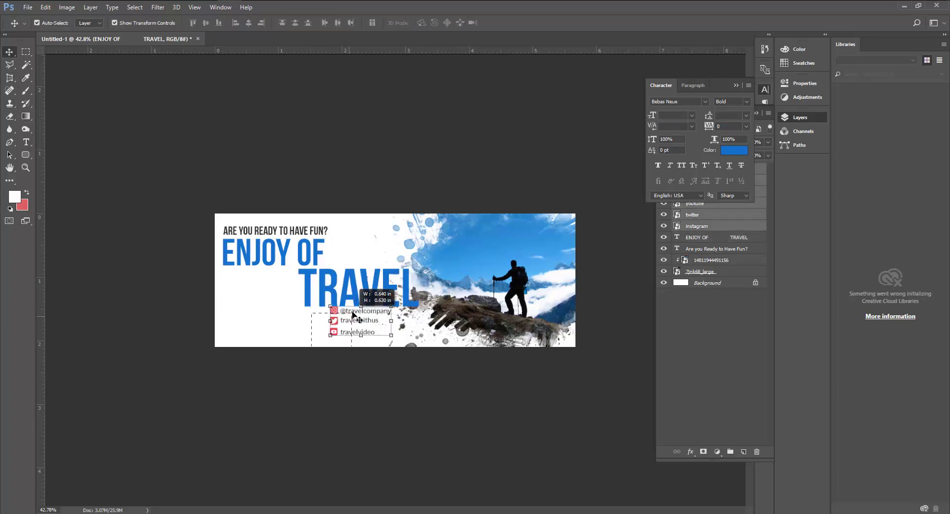
{"action": "mouse_move", "coordinate": [347, 326]}
{"action": "left_mouse_down"}
{"action": "mouse_move", "coordinate": [350, 310]}
{"action": "mouse_move", "coordinate": [324, 322]}
{"action": "left_mouse_up"}
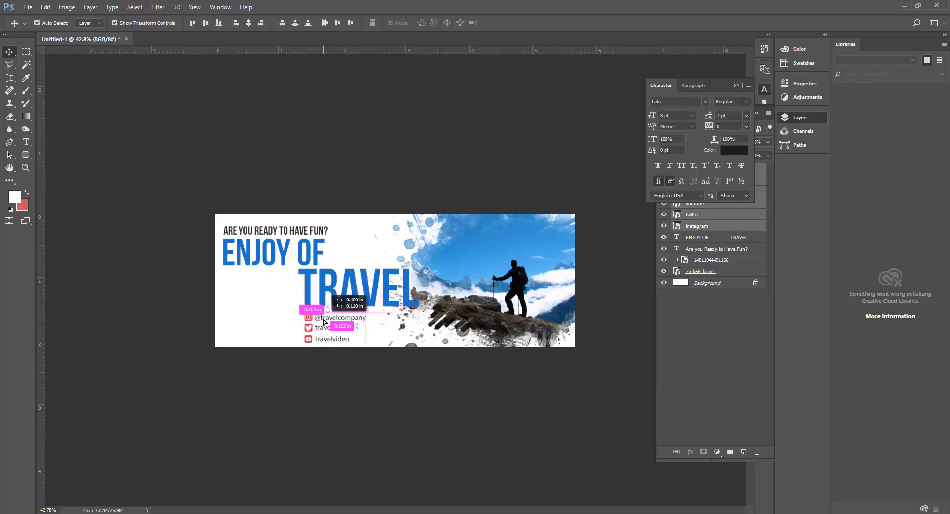
{"action": "left_click_drag", "start_coordinate": [324, 322], "coordinate": [324, 322]}
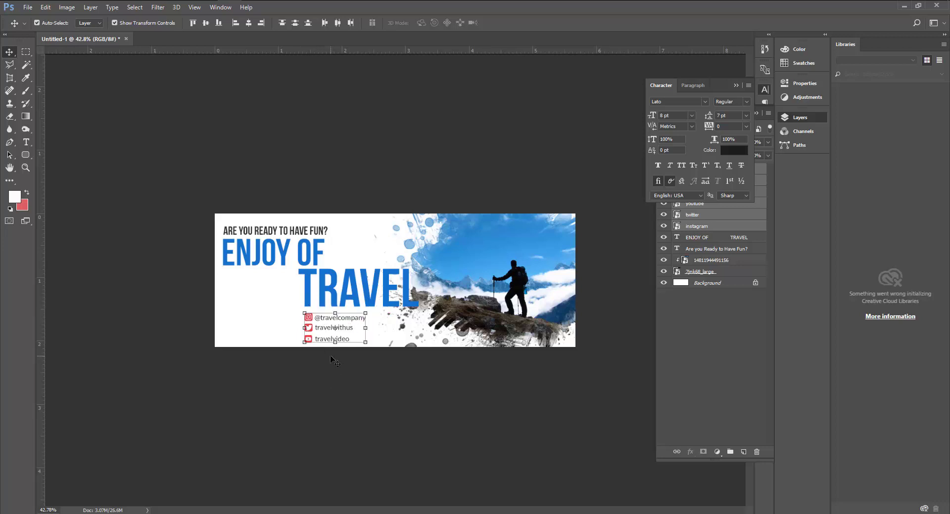
{"action": "key", "text": "Up"}
{"action": "key", "text": "Up"}
{"action": "key", "text": "Up"}
{"action": "key", "text": "Up"}
{"action": "key", "text": "Up"}
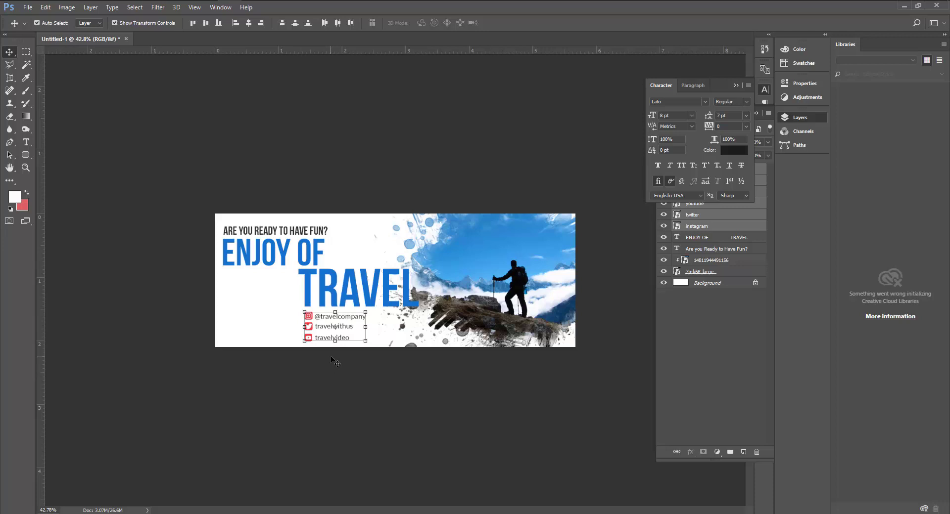
{"action": "left_click", "coordinate": [342, 371]}
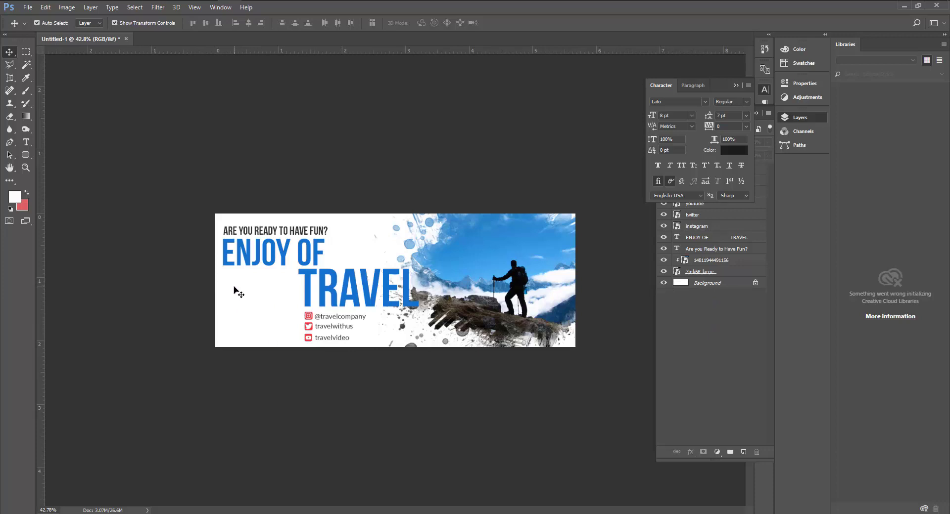
- Set the foreground colour to f5f5f5 and fill the Background layer with it
{"action": "left_click", "coordinate": [16, 198]}
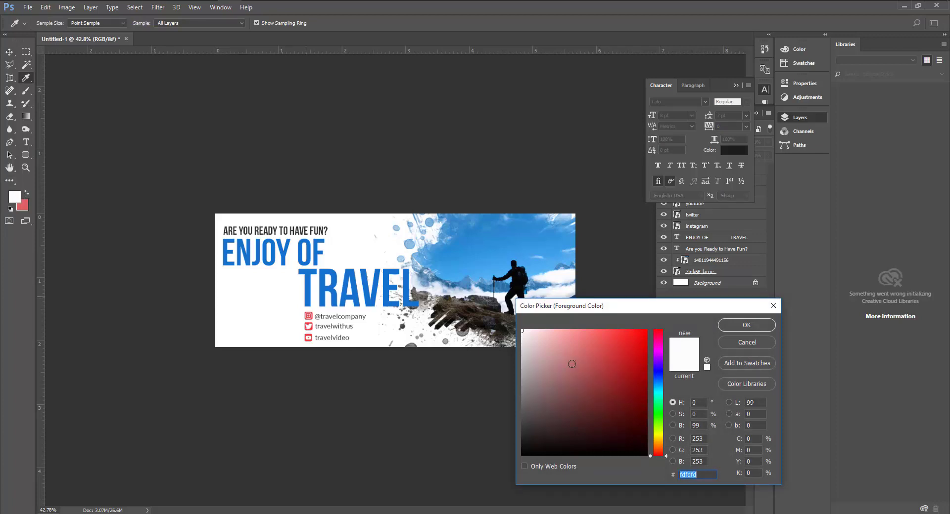
{"action": "left_click_drag", "start_coordinate": [586, 310], "coordinate": [223, 138]}
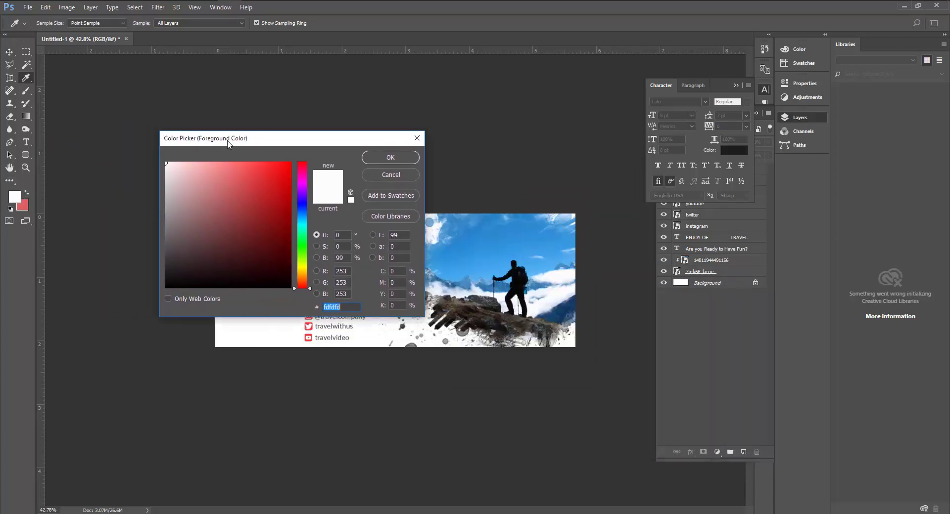
{"action": "left_click_drag", "start_coordinate": [168, 165], "coordinate": [166, 167]}
{"action": "double_click", "coordinate": [343, 305]}
{"action": "left_click", "coordinate": [390, 157]}
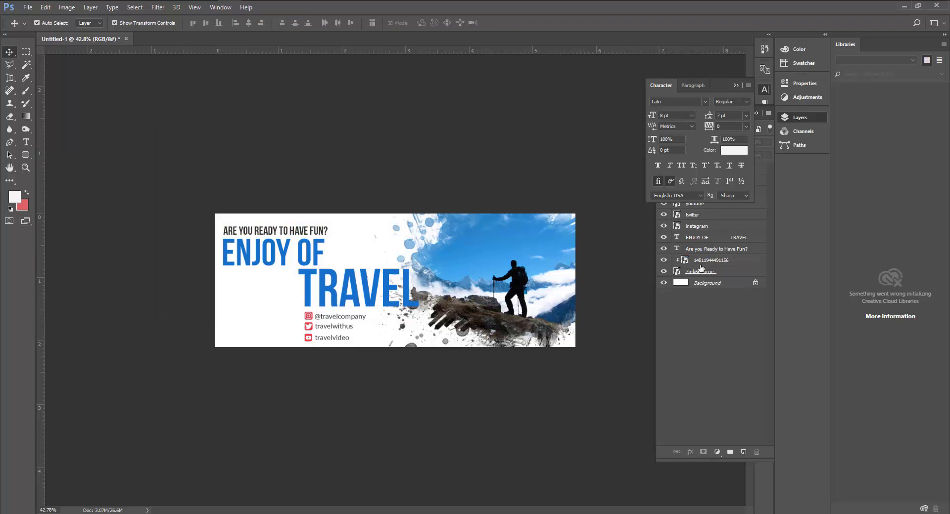
{"action": "left_click", "coordinate": [699, 288]}
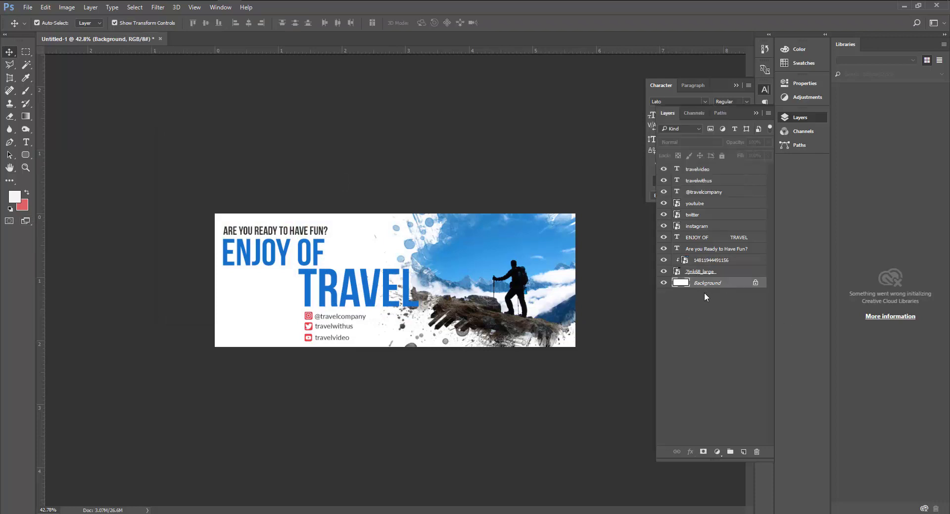
{"action": "key", "text": "alt+BackSpace"}
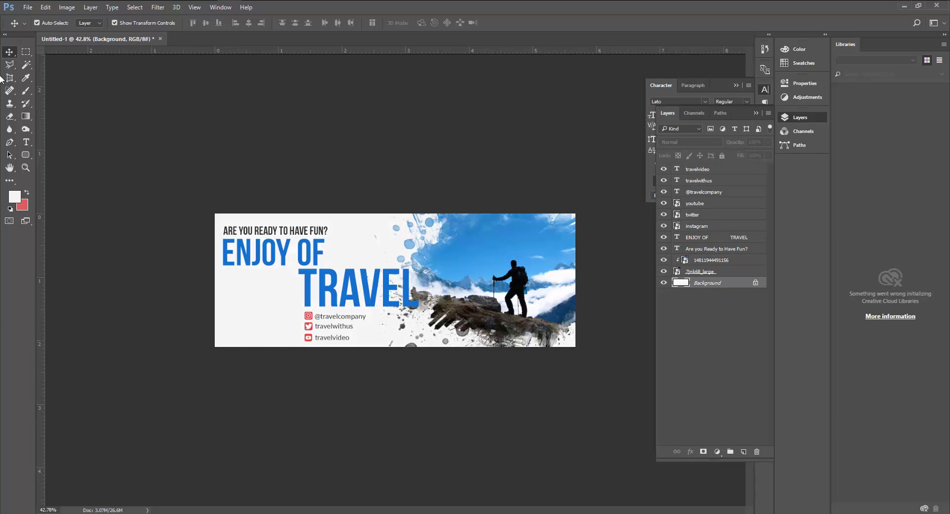
- Draw a rectangular selection across the whole banner canvas
{"action": "left_click", "coordinate": [25, 52]}
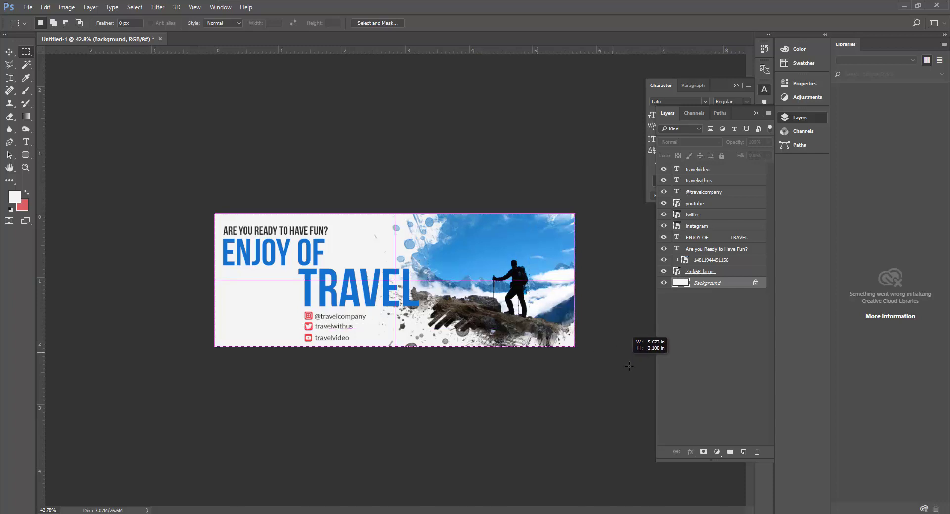
{"action": "left_click_drag", "start_coordinate": [211, 210], "coordinate": [625, 337]}
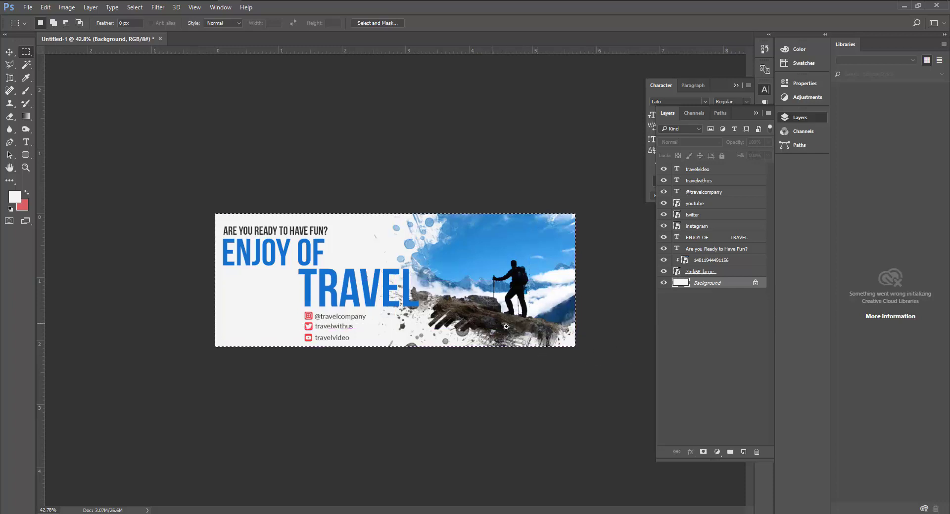
{"action": "scroll", "coordinate": [507, 328], "scroll_direction": "up", "scroll_amount": 2}
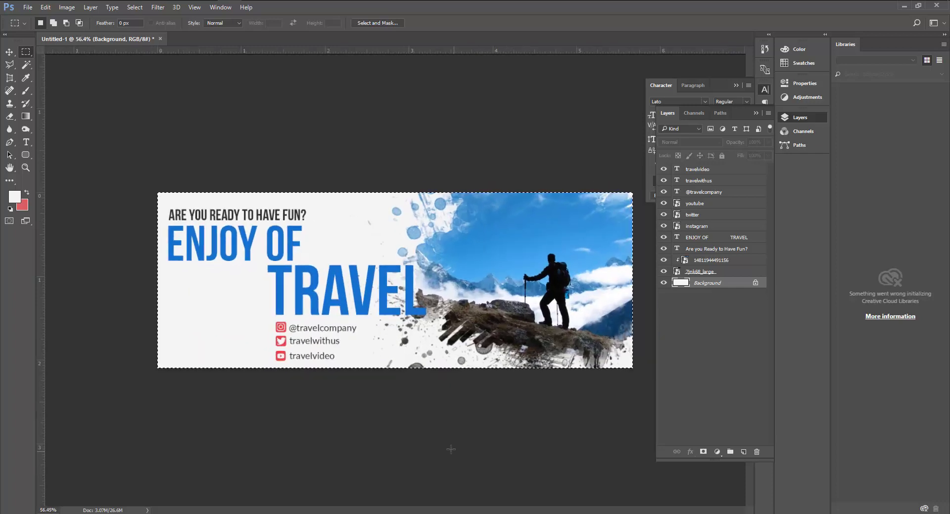